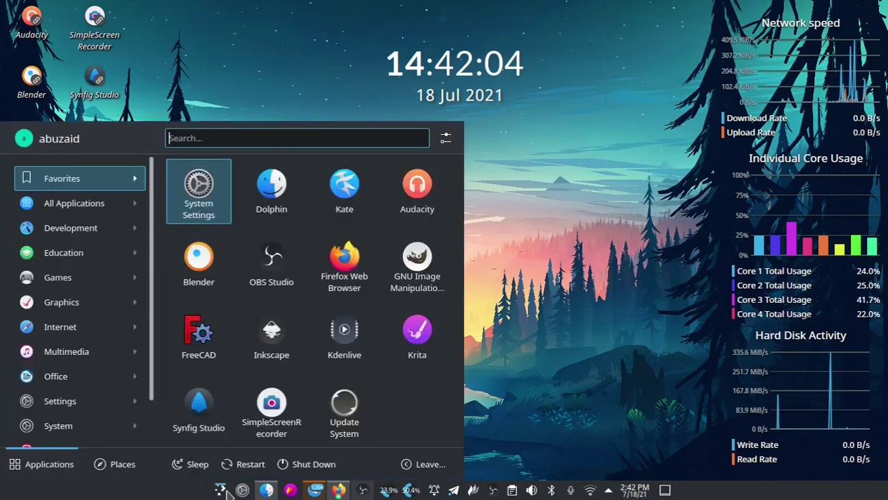
- Launch Inkscape from the KDE Favorites menu to get a blank document
{"action": "left_click", "coordinate": [220, 491]}
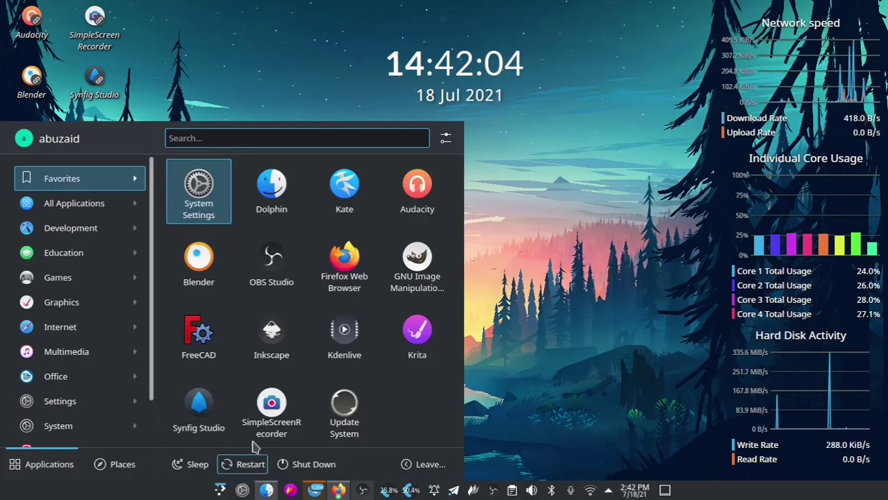
{"action": "left_click", "coordinate": [282, 335]}
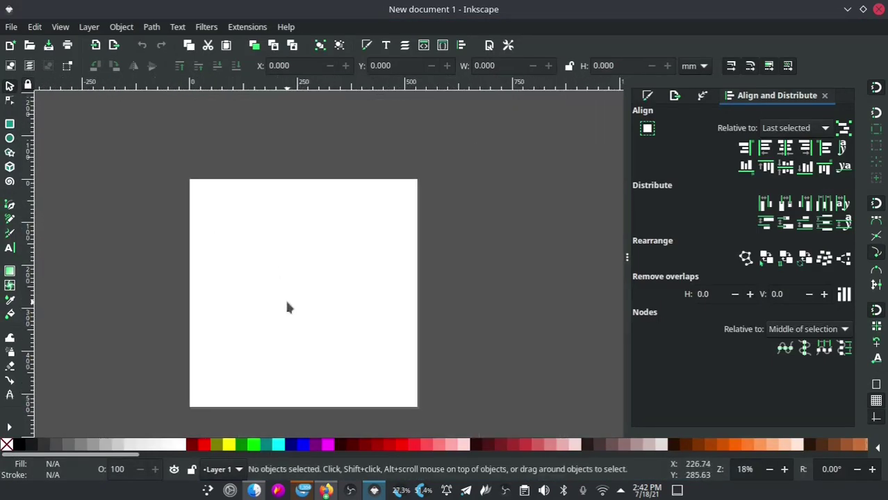
- Paste the spine icon image into the document and zoom in on it
{"action": "key", "text": "ctrl+v"}
{"action": "scroll", "coordinate": [216, 229], "scroll_direction": "up", "scroll_amount": 8}
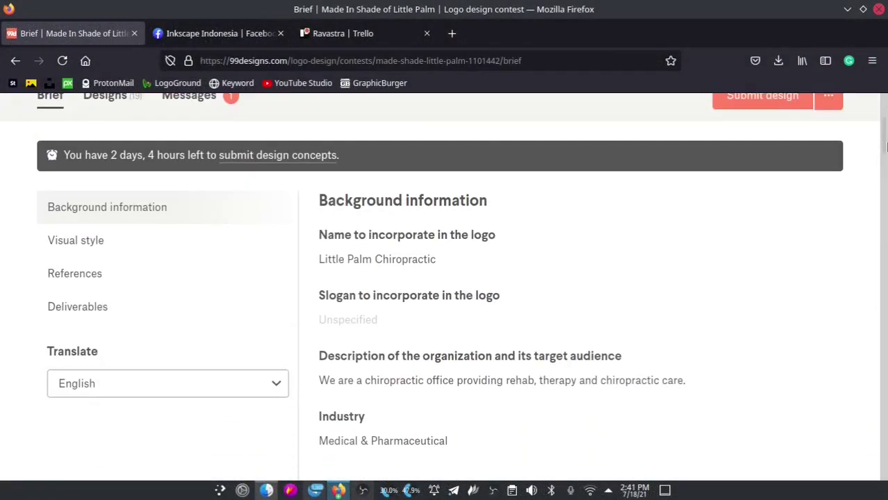
- Highlight the business name Little Palm Chiropractic and the organization description in the brief
{"action": "scroll", "coordinate": [334, 214], "scroll_direction": "down", "scroll_amount": 1}
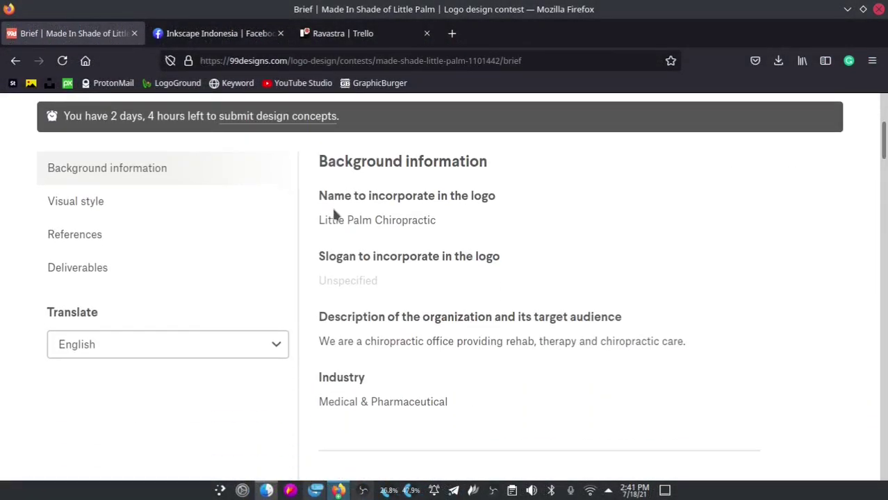
{"action": "left_click_drag", "start_coordinate": [373, 221], "coordinate": [446, 223]}
{"action": "left_click_drag", "start_coordinate": [319, 341], "coordinate": [392, 341]}
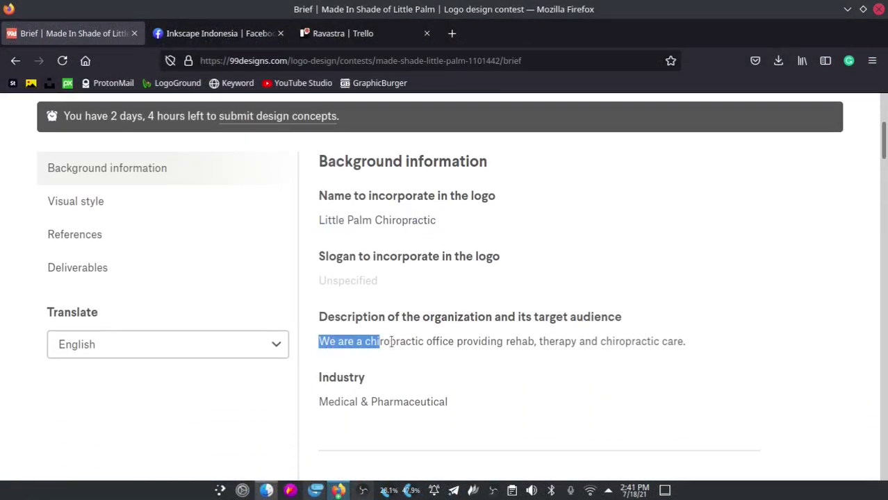
{"action": "left_click_drag", "start_coordinate": [498, 354], "coordinate": [615, 359]}
{"action": "left_click_drag", "start_coordinate": [887, 235], "coordinate": [887, 362]}
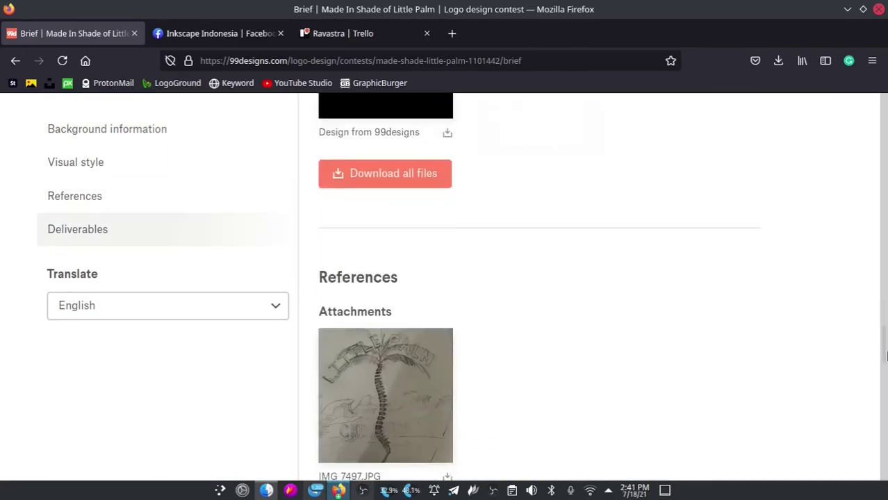
- Enlarge the palm-tree spine sketch, read the Other notes, and start a new browser tab
{"action": "left_click", "coordinate": [384, 219]}
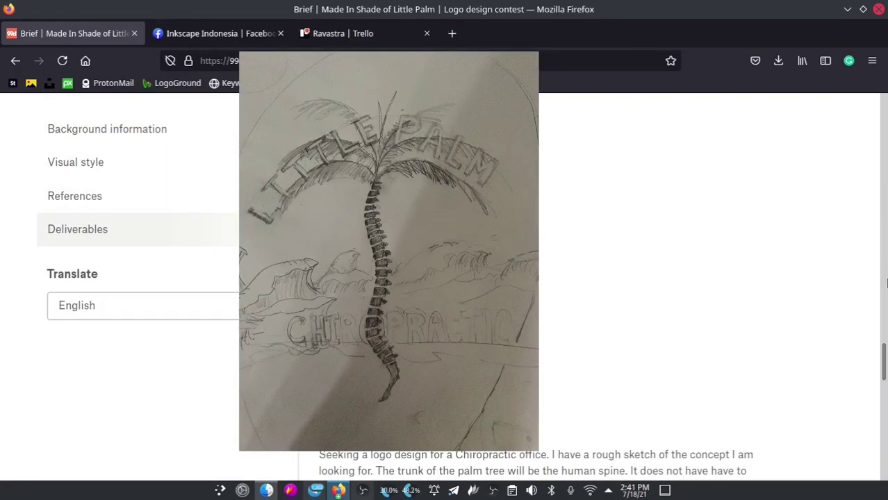
{"action": "scroll", "coordinate": [308, 186], "scroll_direction": "down", "scroll_amount": 5}
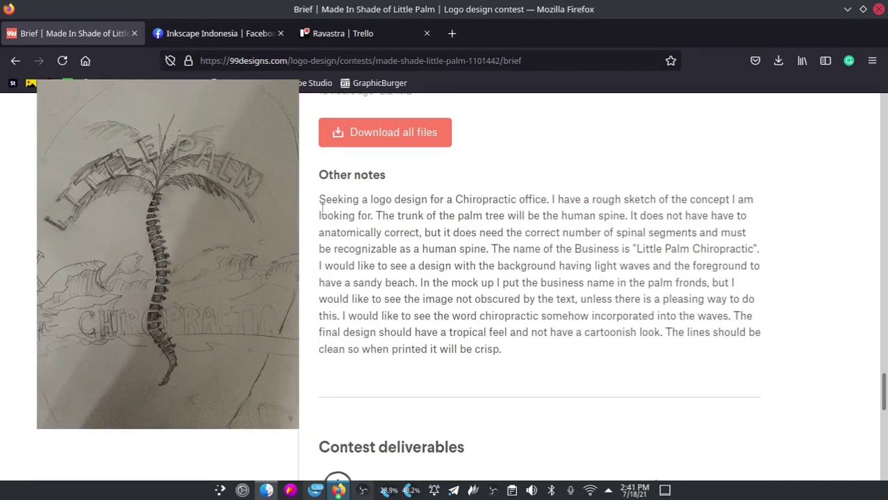
{"action": "left_click_drag", "start_coordinate": [347, 202], "coordinate": [541, 217]}
{"action": "left_click", "coordinate": [644, 199]}
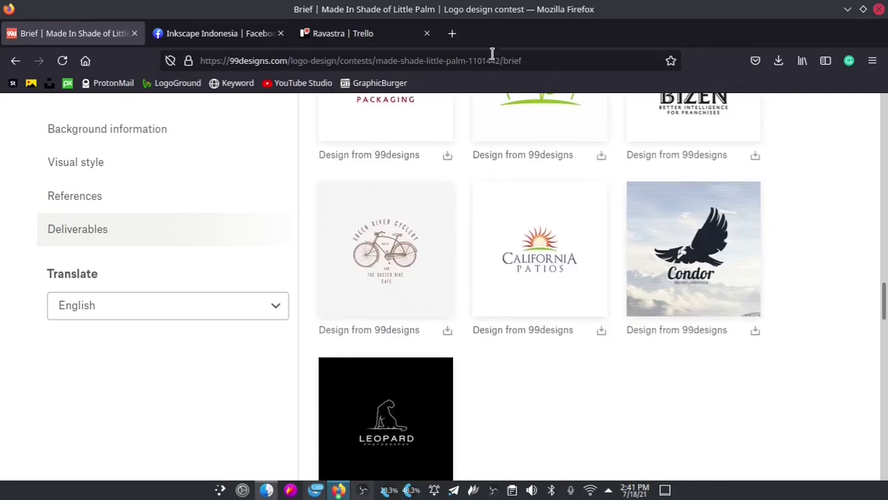
{"action": "left_click", "coordinate": [451, 34]}
{"action": "left_click", "coordinate": [341, 235]}
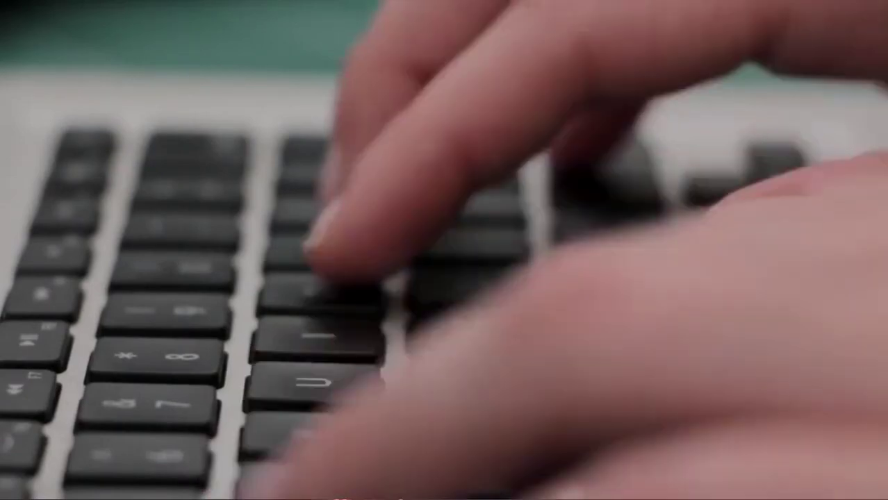
- Search Google for 'human spine vector' and switch to image results
{"action": "type", "text": "spine"}
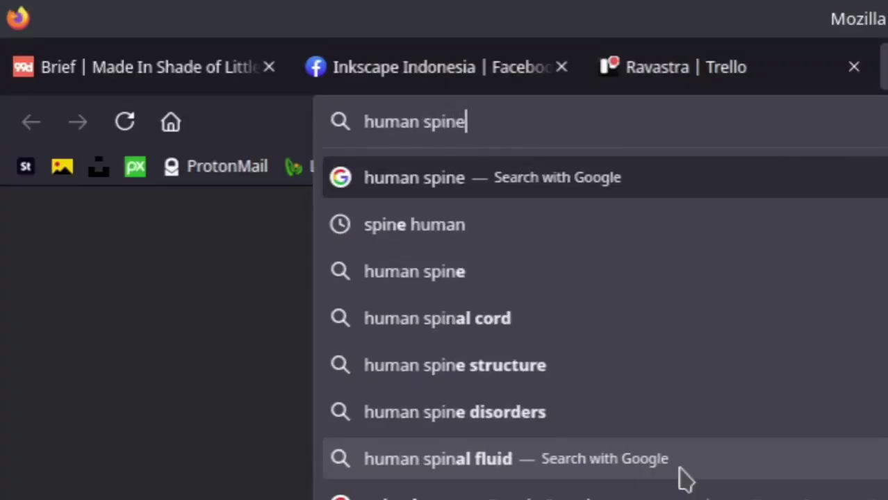
{"action": "key", "text": "Return"}
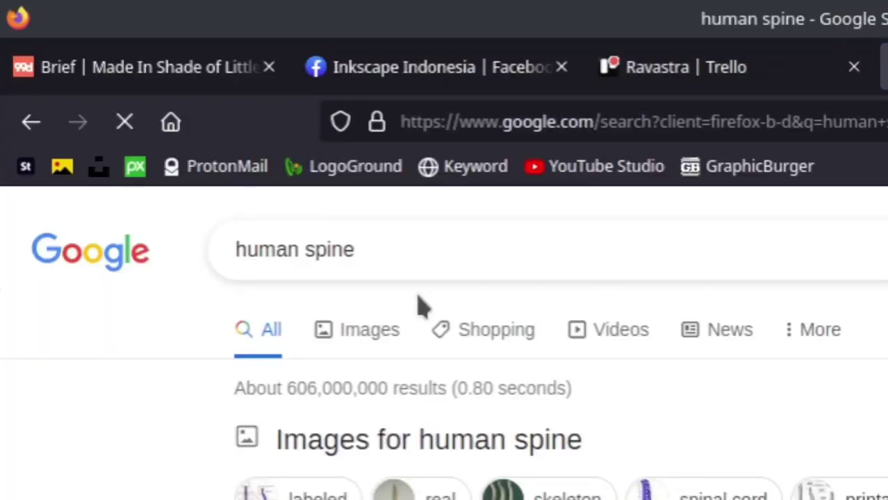
{"action": "left_click", "coordinate": [408, 258]}
{"action": "type", "text": "vec"}
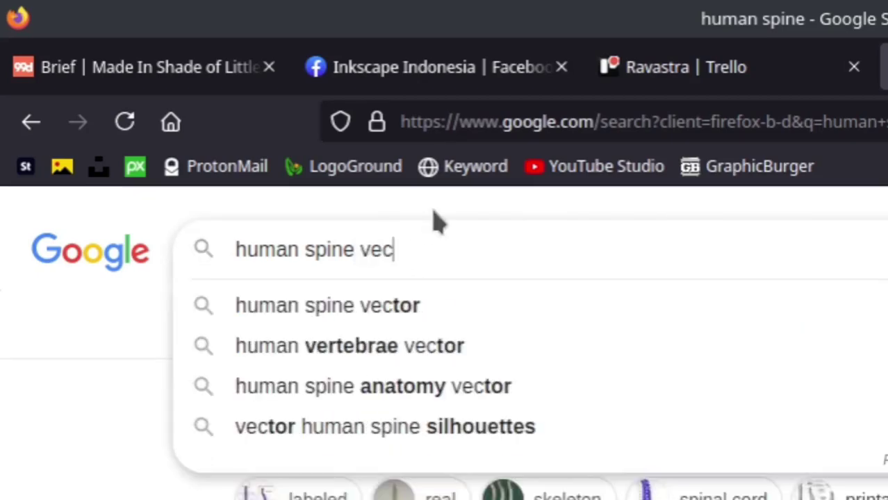
{"action": "type", "text": "tor"}
{"action": "key", "text": "Return"}
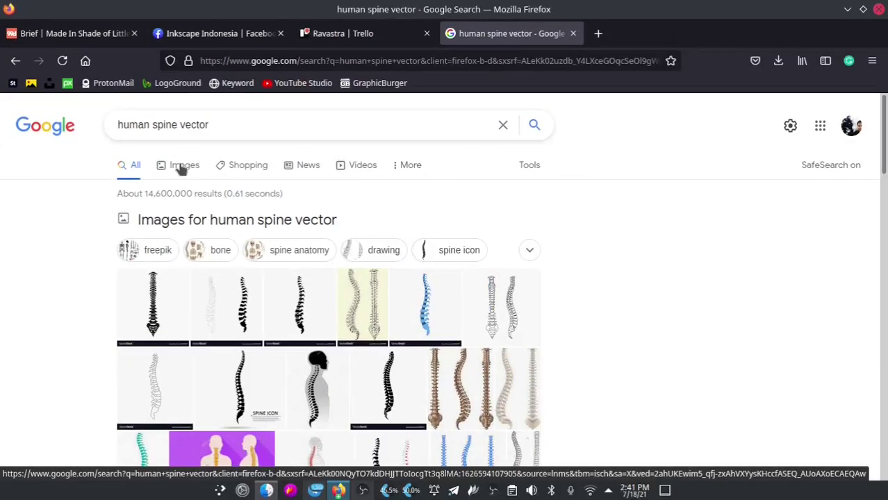
{"action": "left_click", "coordinate": [183, 165]}
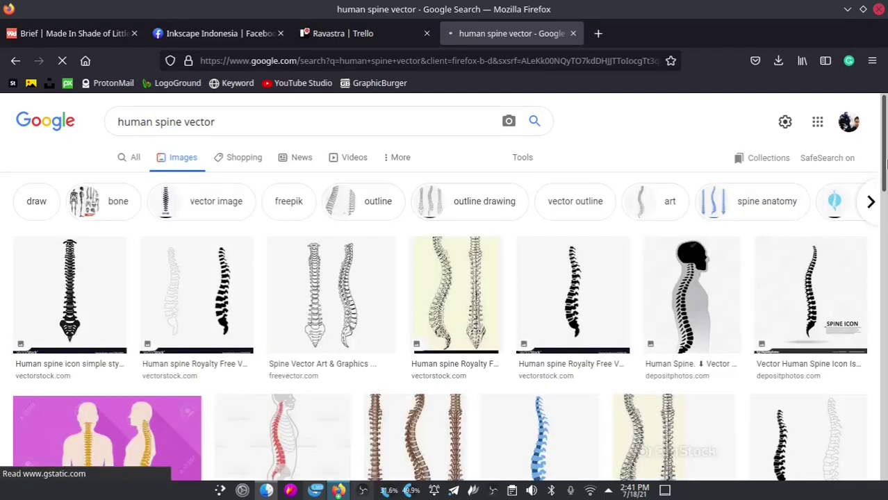
- Copy the black Spine Icon image from its preview and reveal the desktop
{"action": "scroll", "coordinate": [884, 165], "scroll_direction": "down", "scroll_amount": 2}
{"action": "scroll", "coordinate": [885, 165], "scroll_direction": "down", "scroll_amount": 1}
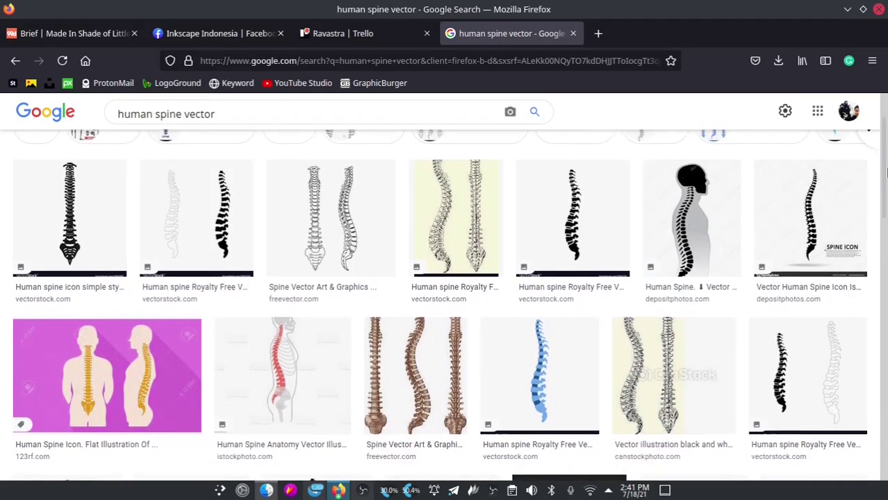
{"action": "left_click", "coordinate": [810, 224]}
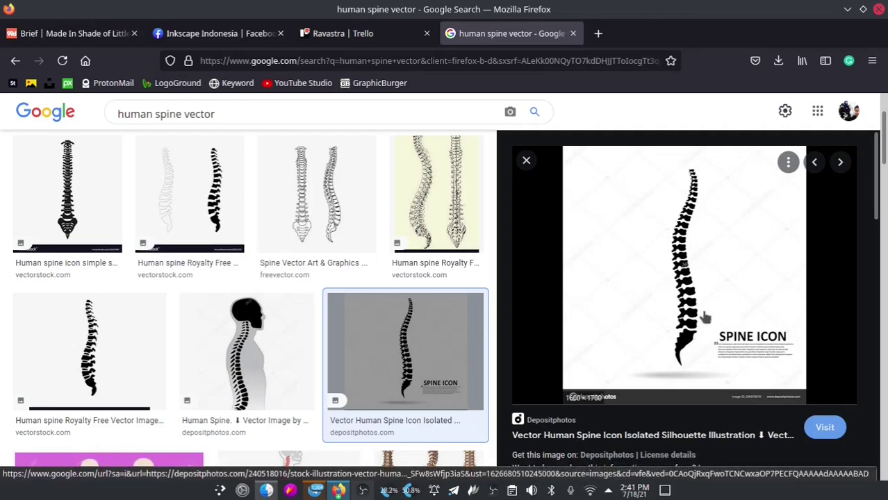
{"action": "right_click", "coordinate": [694, 257]}
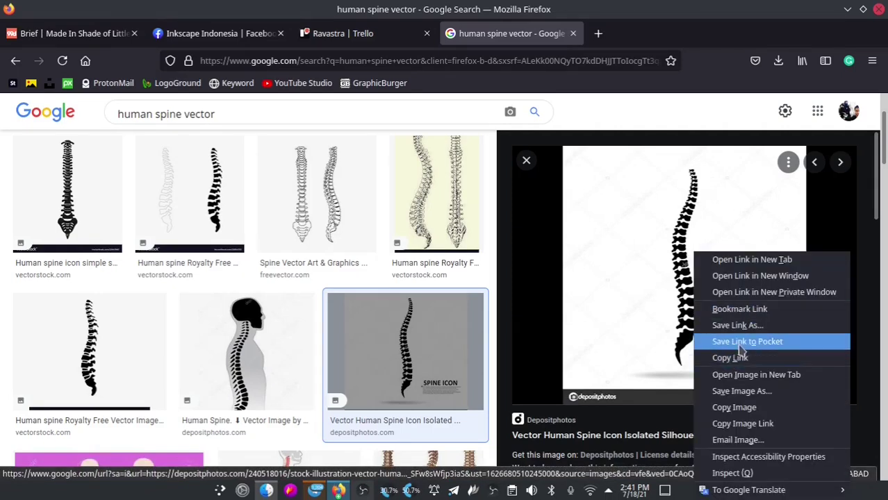
{"action": "left_click", "coordinate": [735, 408]}
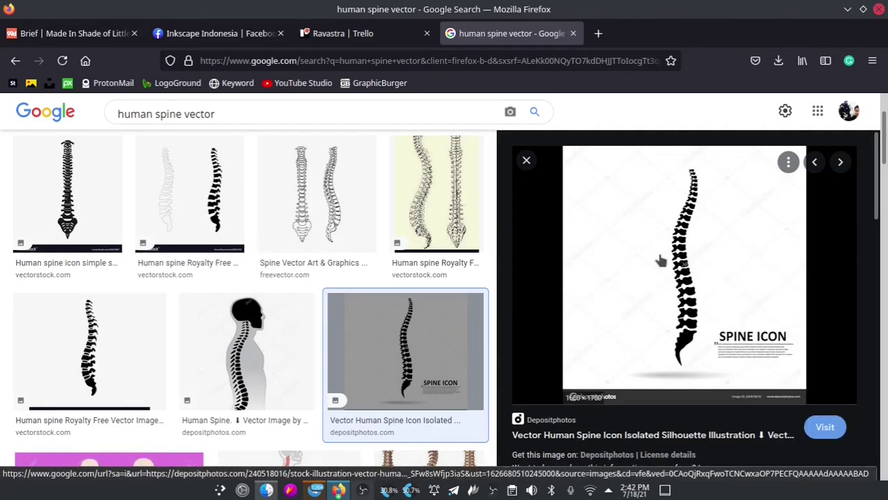
{"action": "left_click", "coordinate": [665, 491]}
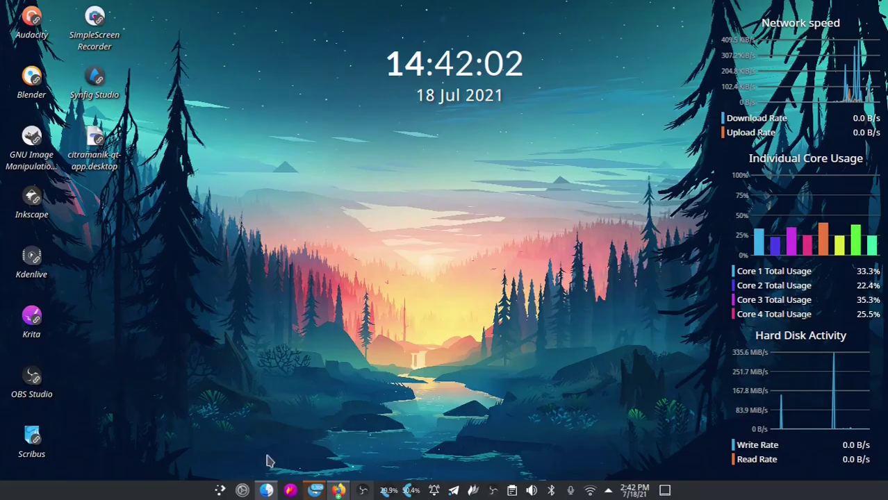
- Start a new Inkscape document from the Favorites menu and zoom out on the canvas
{"action": "left_click", "coordinate": [242, 490]}
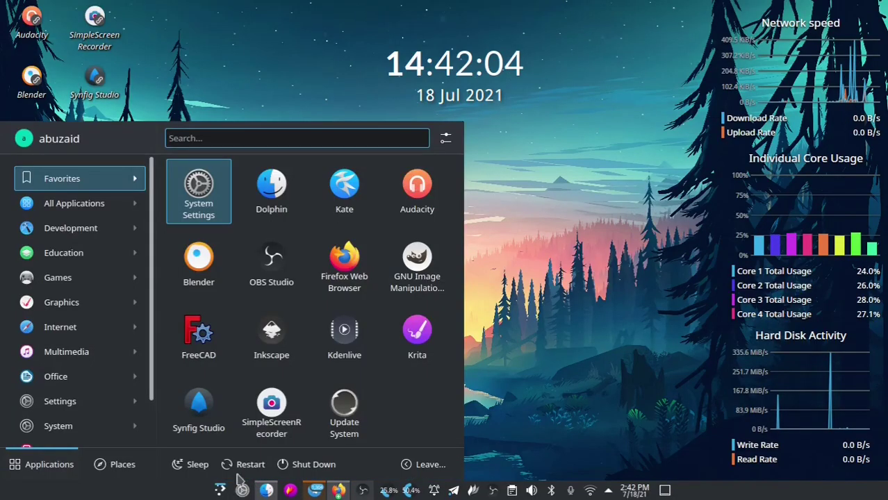
{"action": "left_click", "coordinate": [281, 335]}
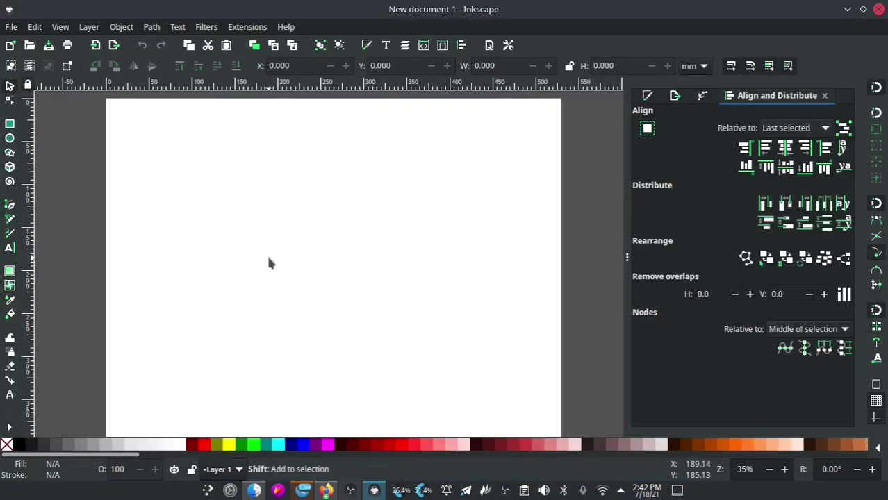
{"action": "scroll", "coordinate": [270, 263], "scroll_direction": "down", "scroll_amount": 2}
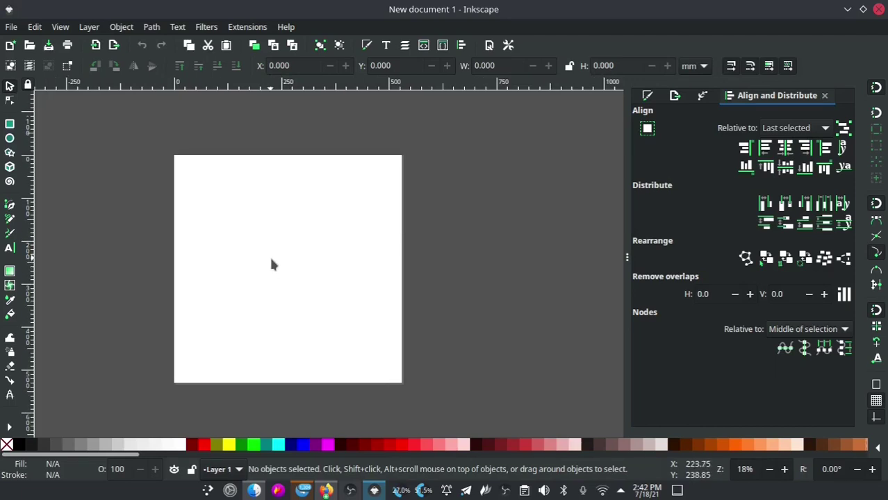
{"action": "right_click", "coordinate": [271, 263]}
- Paste the spine image, rotate it 90° clockwise, and place it on the page
{"action": "left_click", "coordinate": [329, 181]}
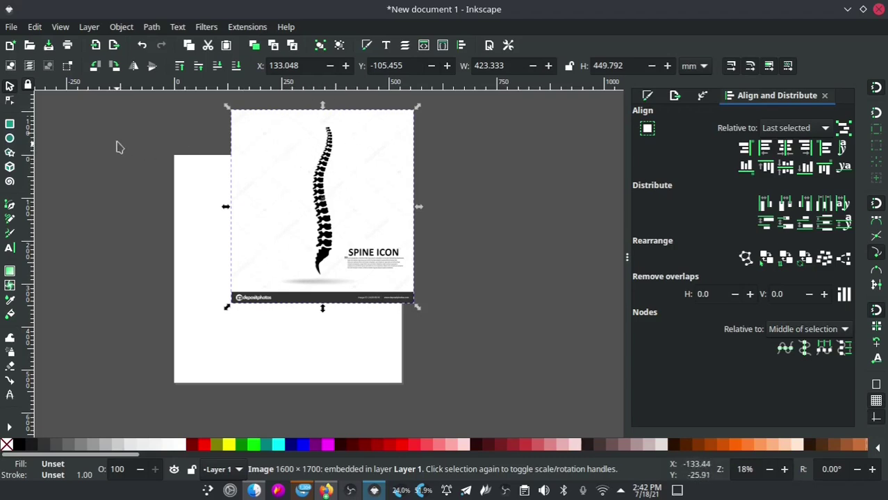
{"action": "left_click", "coordinate": [116, 66]}
{"action": "left_click_drag", "start_coordinate": [346, 205], "coordinate": [265, 277]}
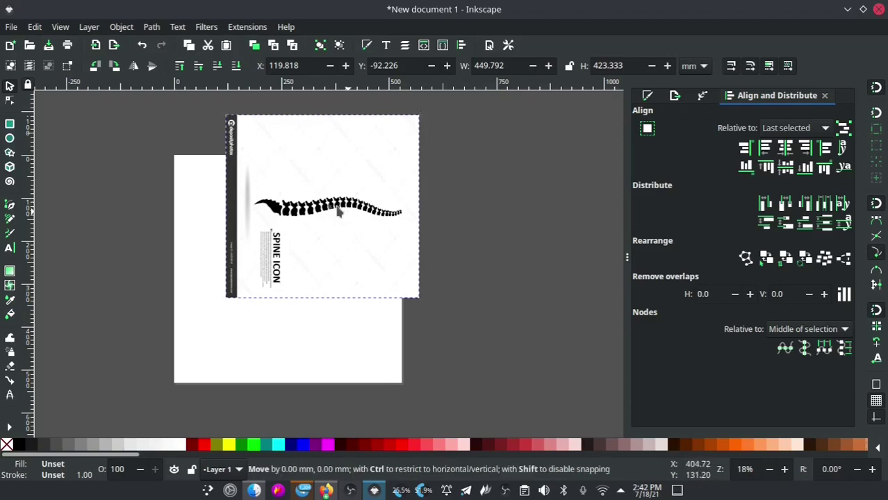
{"action": "scroll", "coordinate": [265, 277], "scroll_direction": "up", "scroll_amount": 4}
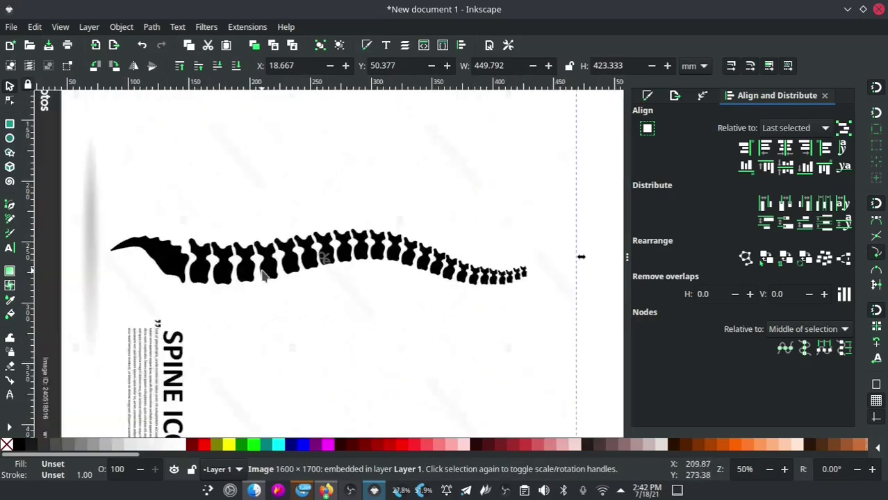
{"action": "scroll", "coordinate": [236, 257], "scroll_direction": "up", "scroll_amount": 2}
{"action": "scroll", "coordinate": [212, 235], "scroll_direction": "up", "scroll_amount": 2}
{"action": "scroll", "coordinate": [222, 234], "scroll_direction": "up", "scroll_amount": 2}
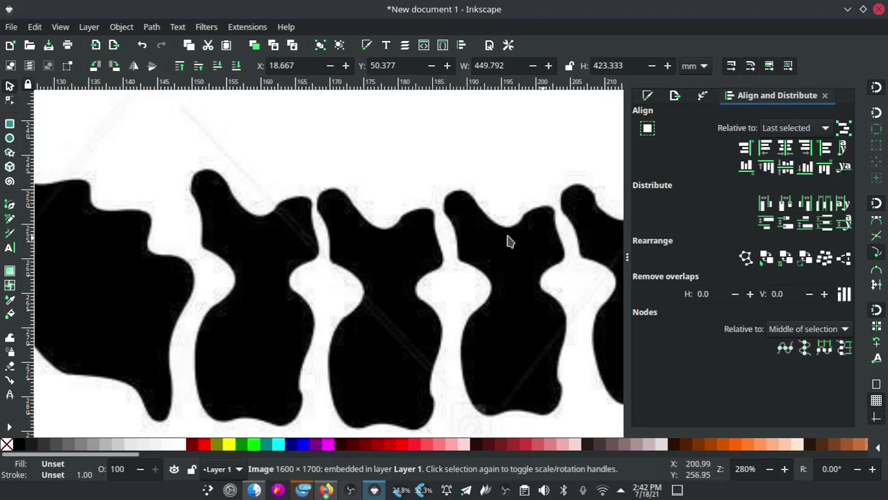
{"action": "scroll", "coordinate": [108, 162], "scroll_direction": "down", "scroll_amount": 2}
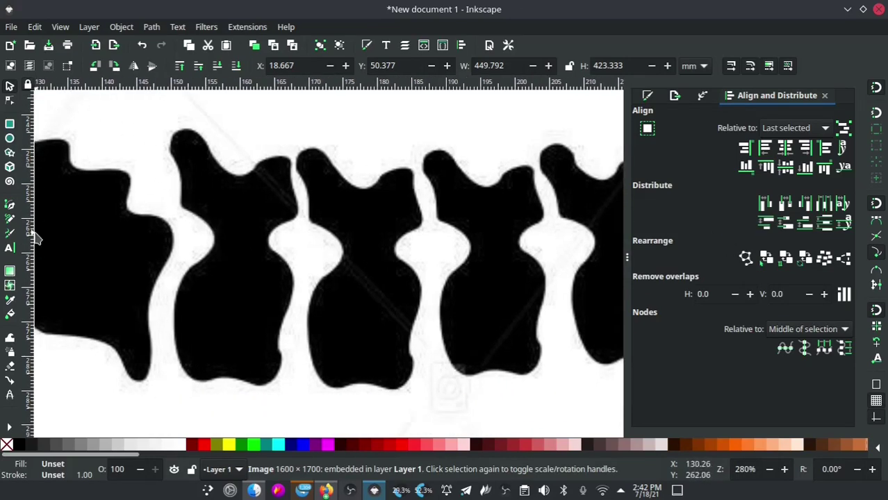
{"action": "left_click", "coordinate": [10, 207]}
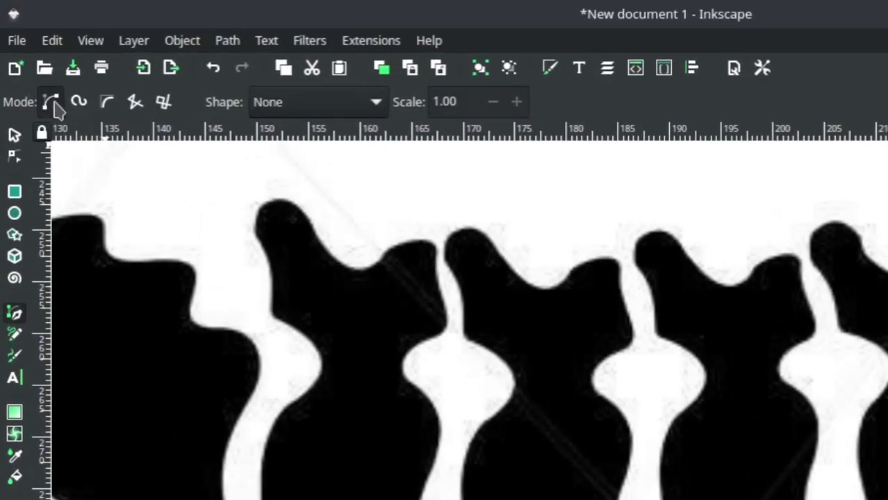
- Trace one vertebra as a closed Bezier outline with no preset shape
{"action": "left_click", "coordinate": [378, 104]}
{"action": "left_click", "coordinate": [326, 104]}
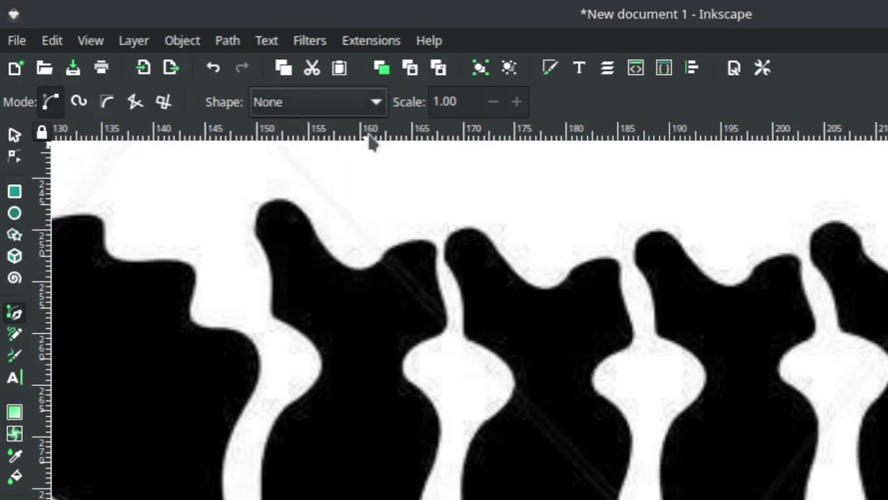
{"action": "scroll", "coordinate": [292, 208], "scroll_direction": "up", "scroll_amount": 3}
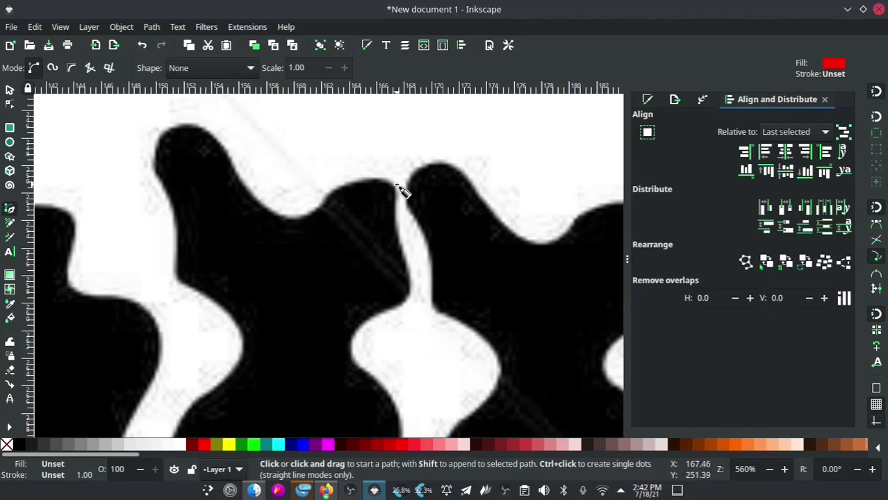
{"action": "left_click", "coordinate": [395, 186]}
{"action": "left_click", "coordinate": [283, 218]}
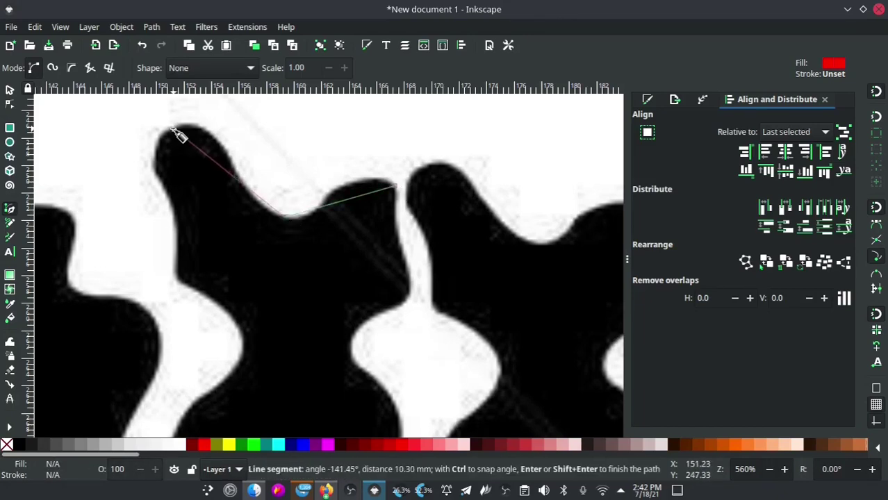
{"action": "left_click", "coordinate": [174, 135]}
{"action": "left_click", "coordinate": [175, 279]}
{"action": "left_click", "coordinate": [241, 349]}
{"action": "left_click", "coordinate": [410, 296]}
{"action": "key", "text": "Return"}
- Remove the outline's fill and drag its segments into curves along the bone's contour
{"action": "key", "text": "ctrl+shift+v"}
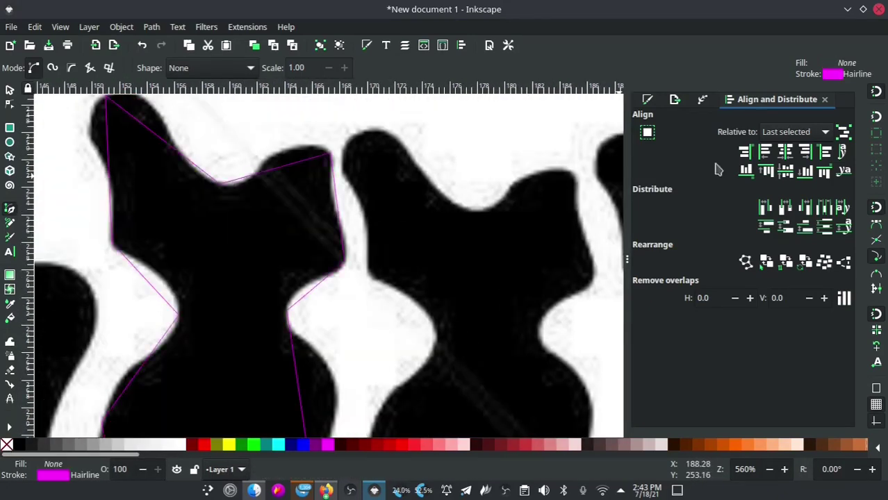
{"action": "key", "text": "ctrl+shift+f"}
{"action": "key", "text": "n"}
{"action": "scroll", "coordinate": [415, 164], "scroll_direction": "up", "scroll_amount": 2}
{"action": "scroll", "coordinate": [417, 165], "scroll_direction": "down", "scroll_amount": 5}
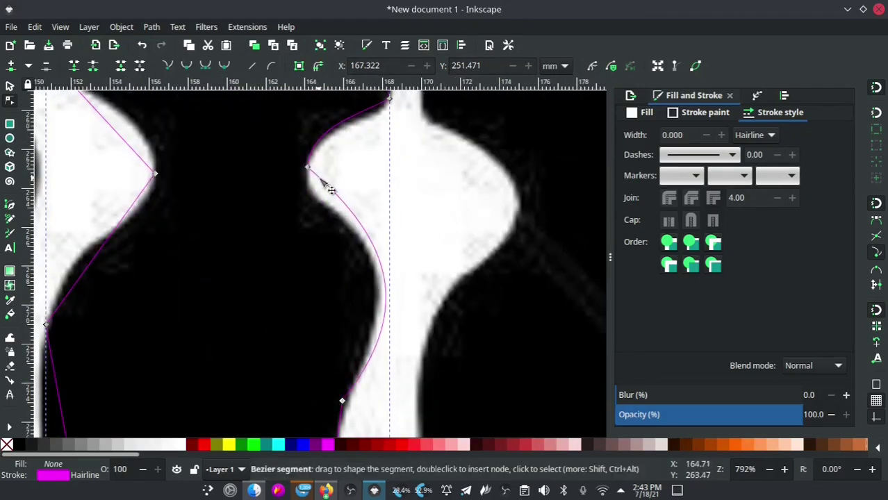
{"action": "scroll", "coordinate": [347, 271], "scroll_direction": "down", "scroll_amount": 5}
{"action": "left_click_drag", "start_coordinate": [326, 313], "coordinate": [386, 255]}
{"action": "scroll", "coordinate": [320, 254], "scroll_direction": "up", "scroll_amount": 5}
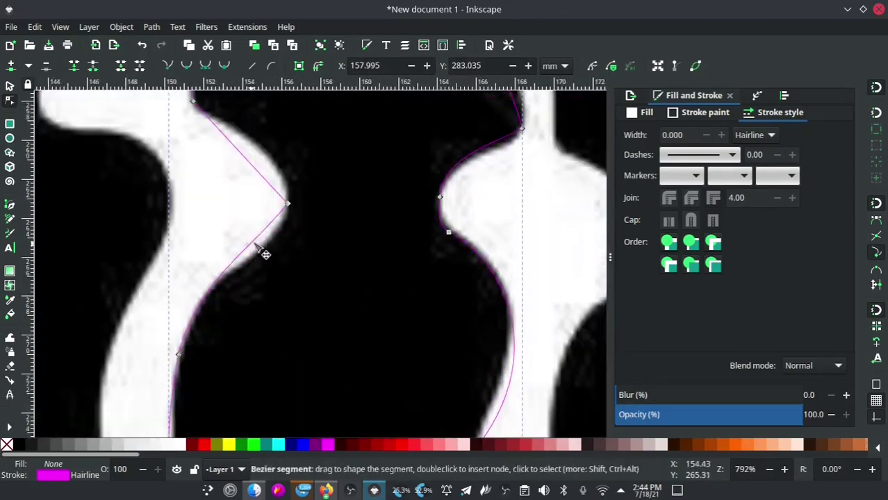
{"action": "scroll", "coordinate": [240, 240], "scroll_direction": "up", "scroll_amount": 5}
- Fine-tune an outline node, then select the finished 18.513 × 37.293 mm vertebra
{"action": "left_click", "coordinate": [399, 285]}
{"action": "scroll", "coordinate": [448, 223], "scroll_direction": "down", "scroll_amount": 2}
{"action": "scroll", "coordinate": [448, 223], "scroll_direction": "up", "scroll_amount": 2}
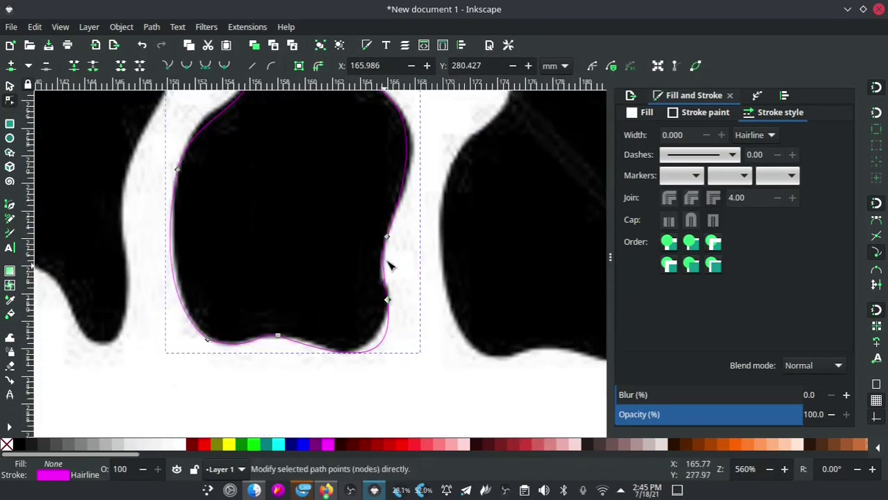
{"action": "scroll", "coordinate": [363, 261], "scroll_direction": "down", "scroll_amount": 3}
{"action": "scroll", "coordinate": [248, 293], "scroll_direction": "up", "scroll_amount": 2}
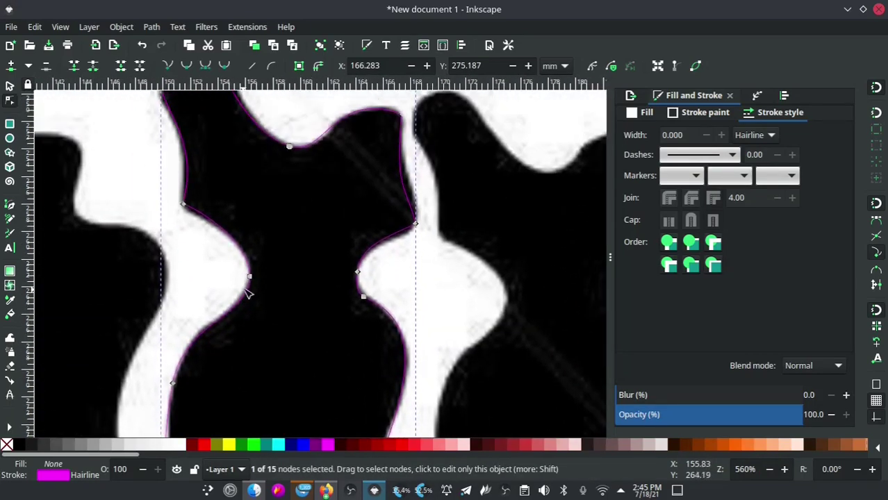
{"action": "left_click", "coordinate": [10, 87]}
{"action": "scroll", "coordinate": [323, 228], "scroll_direction": "down", "scroll_amount": 2}
{"action": "scroll", "coordinate": [312, 222], "scroll_direction": "down", "scroll_amount": 1}
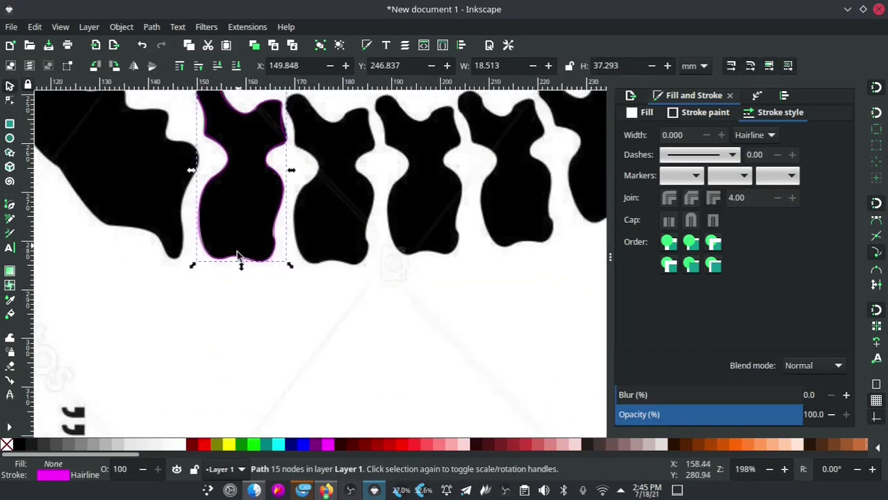
- Fill the traced vertebra outline with red
{"action": "left_click", "coordinate": [202, 445]}
{"action": "scroll", "coordinate": [255, 215], "scroll_direction": "down", "scroll_amount": 2}
{"action": "scroll", "coordinate": [237, 200], "scroll_direction": "down", "scroll_amount": 1}
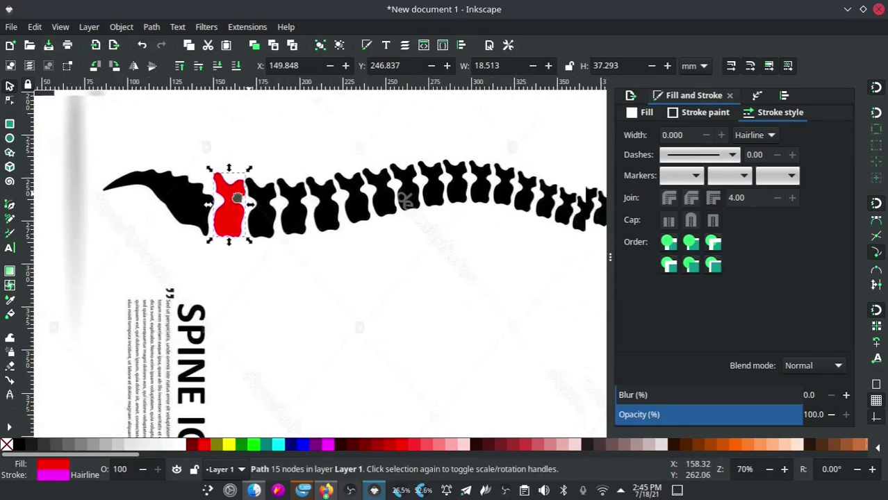
{"action": "scroll", "coordinate": [236, 200], "scroll_direction": "down", "scroll_amount": 2}
{"action": "scroll", "coordinate": [170, 213], "scroll_direction": "up", "scroll_amount": 2}
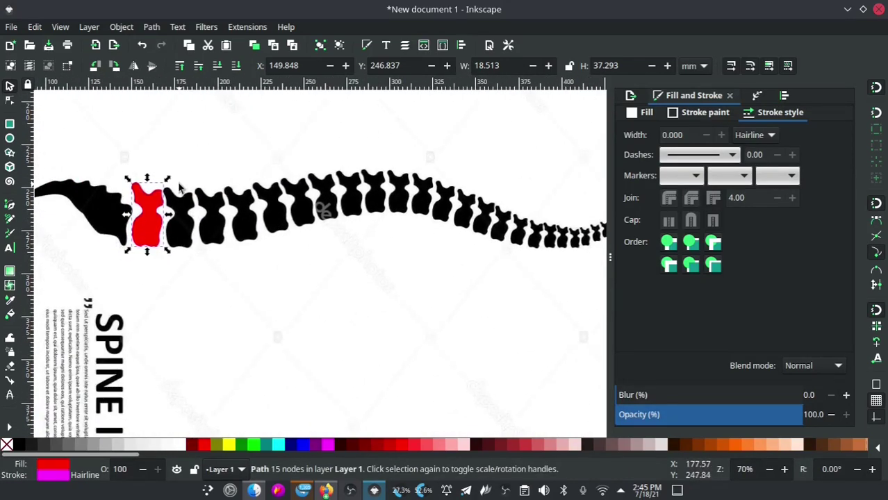
{"action": "scroll", "coordinate": [139, 228], "scroll_direction": "right", "scroll_amount": 1}
{"action": "scroll", "coordinate": [135, 228], "scroll_direction": "right", "scroll_amount": 1}
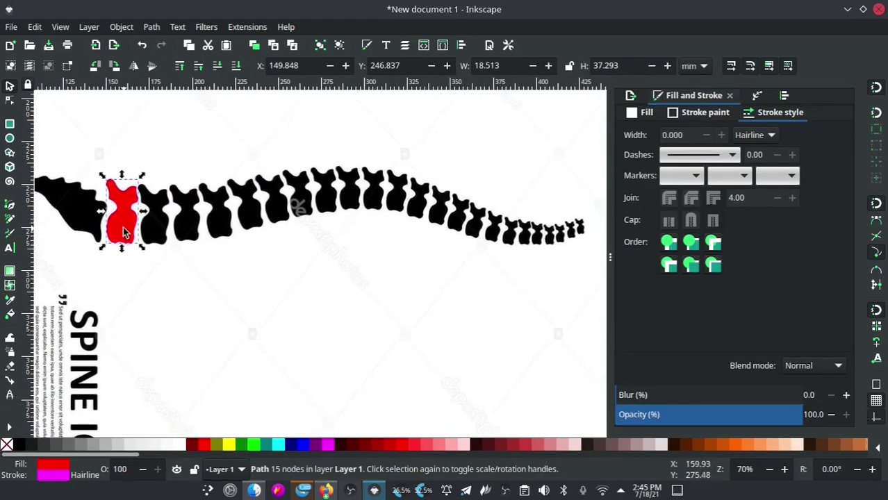
- Duplicate the red vertebra, move the copy to the spine's tail, and shrink it
{"action": "right_click", "coordinate": [124, 232]}
{"action": "key", "text": "Escape"}
{"action": "left_click_drag", "start_coordinate": [122, 232], "coordinate": [586, 232]}
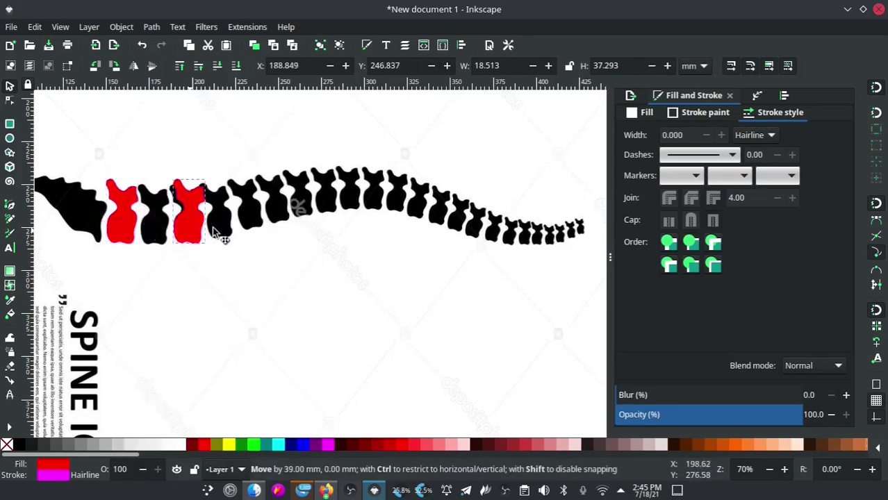
{"action": "scroll", "coordinate": [351, 217], "scroll_direction": "right", "scroll_amount": 8}
{"action": "scroll", "coordinate": [354, 221], "scroll_direction": "up", "scroll_amount": 1}
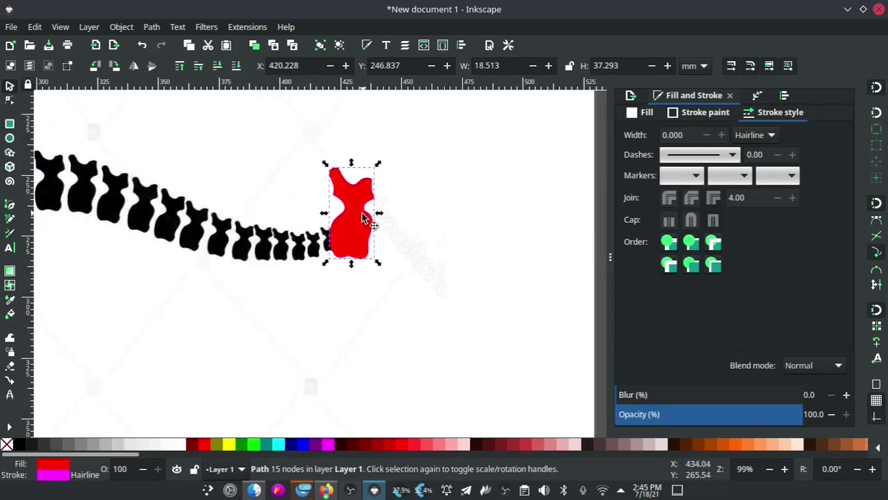
{"action": "scroll", "coordinate": [366, 217], "scroll_direction": "up", "scroll_amount": 2}
{"action": "left_click_drag", "start_coordinate": [391, 125], "coordinate": [358, 183]}
- Fit the copy over the last small vertebra at 3.670 × 7.392 mm
{"action": "scroll", "coordinate": [347, 226], "scroll_direction": "up", "scroll_amount": 1}
{"action": "scroll", "coordinate": [343, 236], "scroll_direction": "up", "scroll_amount": 1}
{"action": "mouse_move", "coordinate": [344, 236]}
{"action": "left_mouse_down"}
{"action": "mouse_move", "coordinate": [317, 293]}
{"action": "mouse_move", "coordinate": [339, 258]}
{"action": "mouse_move", "coordinate": [323, 254]}
{"action": "left_mouse_up"}
{"action": "left_click_drag", "start_coordinate": [310, 295], "coordinate": [308, 300]}
{"action": "scroll", "coordinate": [361, 246], "scroll_direction": "down", "scroll_amount": 1}
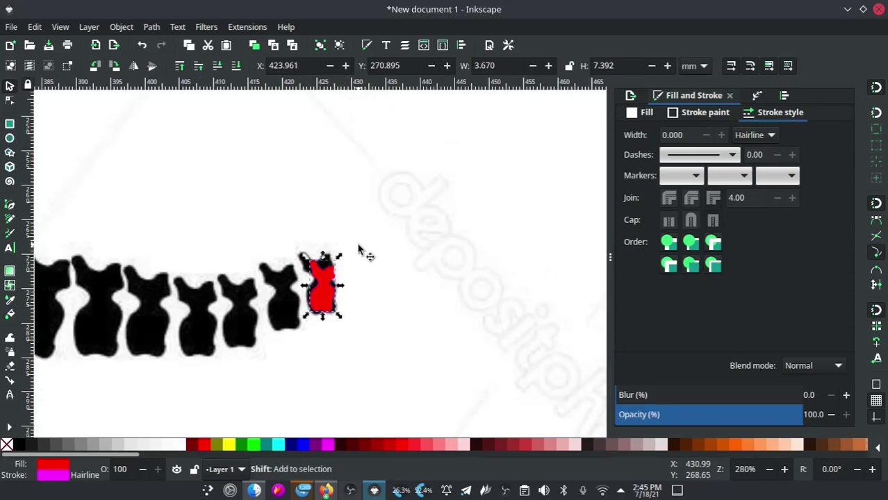
{"action": "scroll", "coordinate": [357, 247], "scroll_direction": "down", "scroll_amount": 1}
{"action": "scroll", "coordinate": [351, 251], "scroll_direction": "down", "scroll_amount": 2}
{"action": "scroll", "coordinate": [350, 248], "scroll_direction": "down", "scroll_amount": 1}
{"action": "left_click_drag", "start_coordinate": [365, 223], "coordinate": [554, 215]}
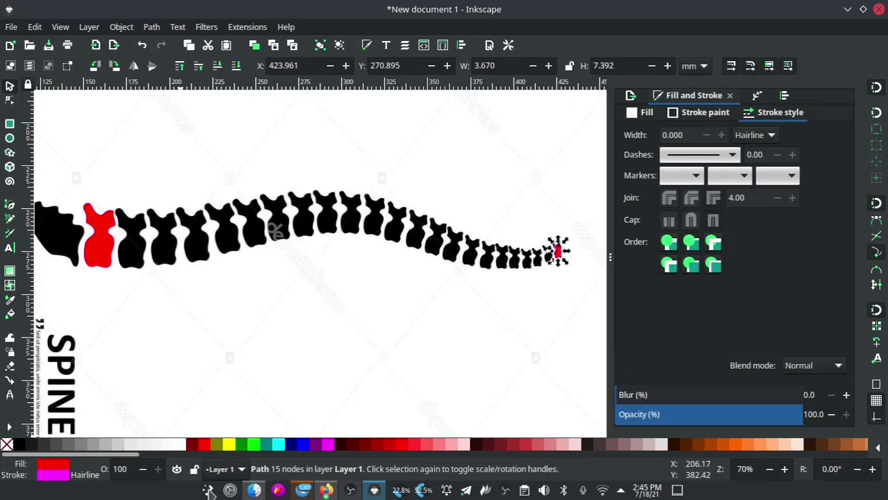
- Interpolate 20 tapering red vertebrae between the two shapes using exponent 0.3
{"action": "left_click", "coordinate": [93, 245], "text": "shift"}
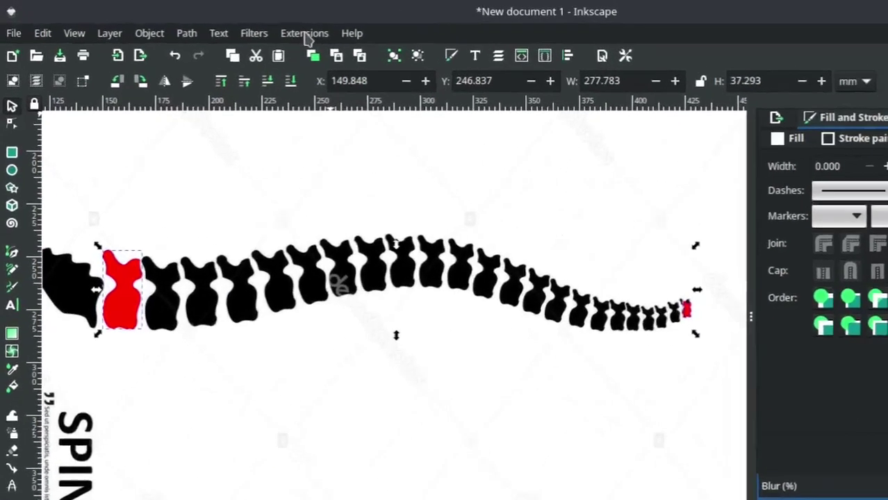
{"action": "left_click", "coordinate": [249, 29]}
{"action": "mouse_move", "coordinate": [419, 238]}
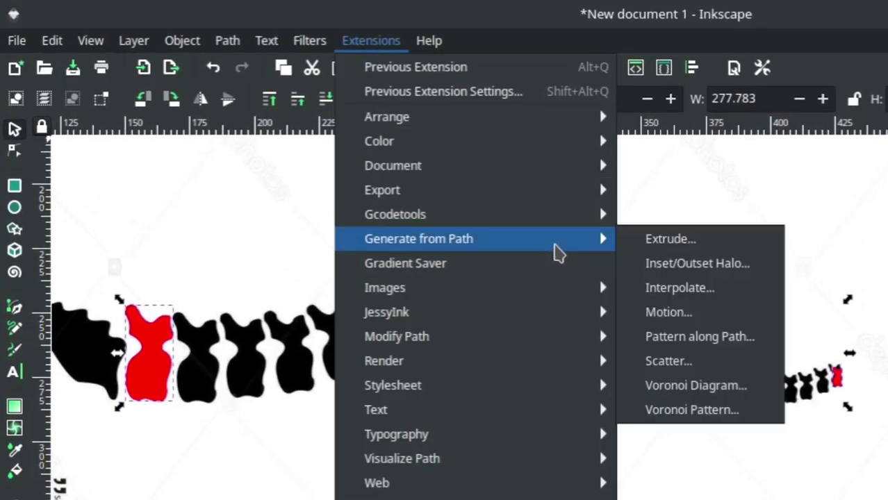
{"action": "left_click", "coordinate": [688, 295]}
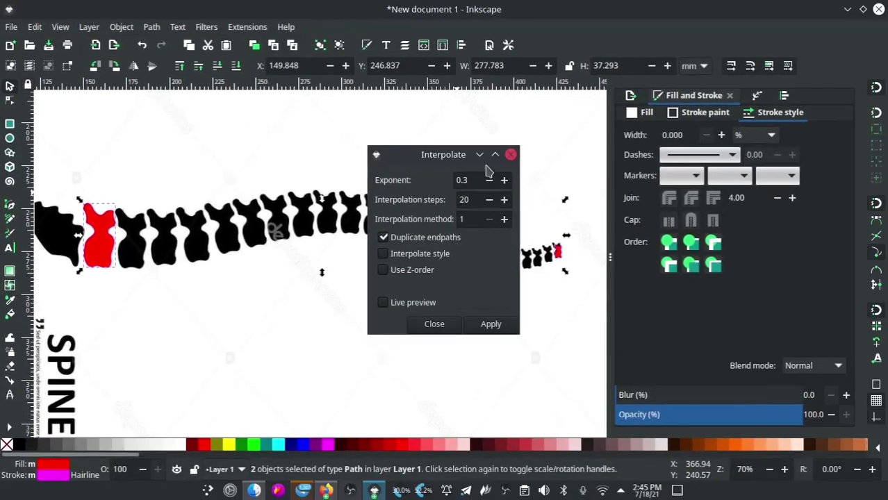
{"action": "left_click_drag", "start_coordinate": [426, 156], "coordinate": [296, 276]}
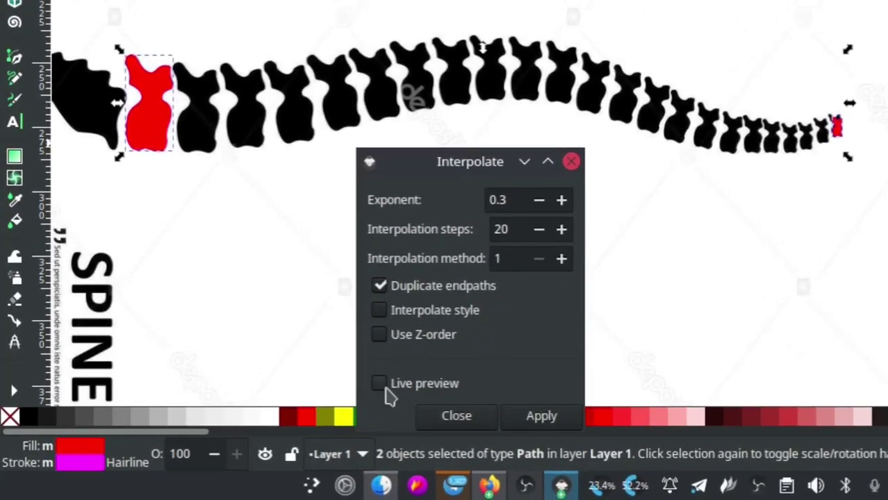
{"action": "left_click", "coordinate": [541, 416]}
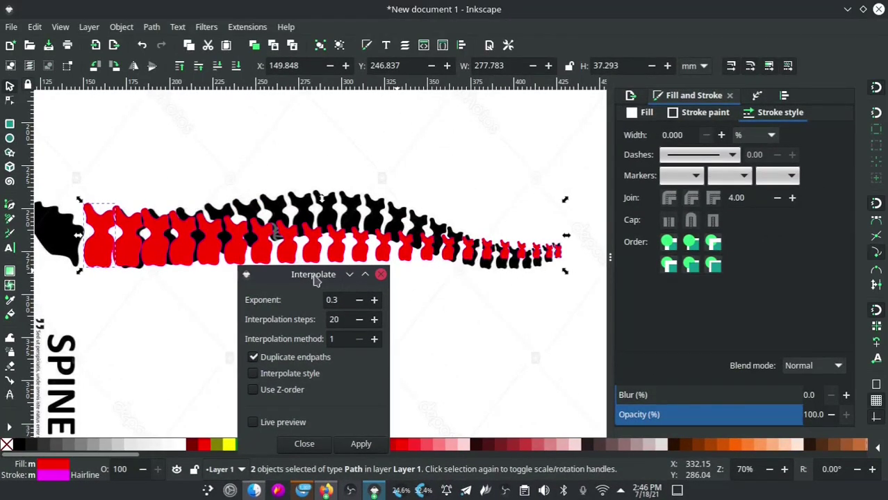
{"action": "left_click", "coordinate": [306, 443]}
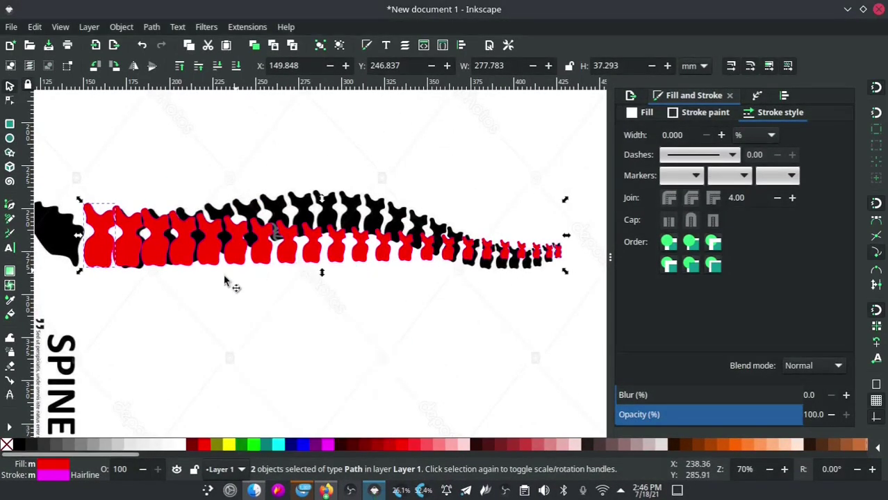
{"action": "left_click", "coordinate": [132, 259]}
{"action": "scroll", "coordinate": [132, 260], "scroll_direction": "up", "scroll_amount": 3, "text": "ctrl"}
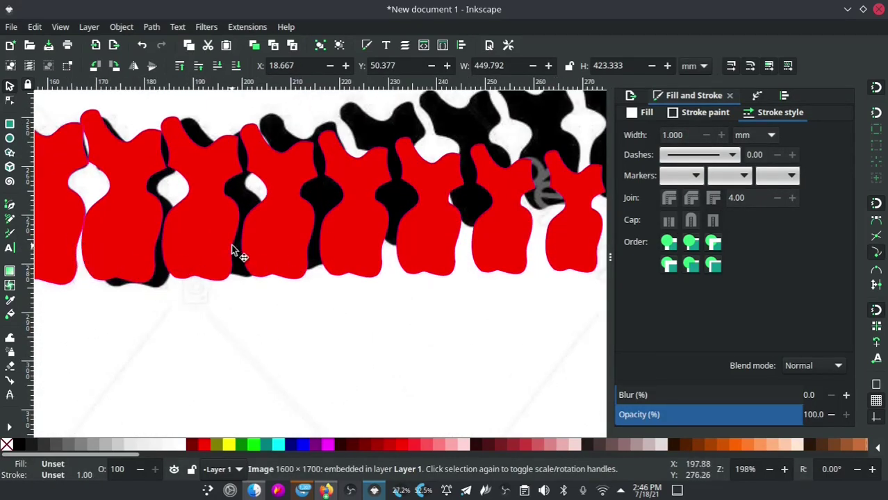
- Select the 22-object red vertebrae group and move it above the reference spine
{"action": "scroll", "coordinate": [471, 277], "scroll_direction": "right", "scroll_amount": 5}
{"action": "scroll", "coordinate": [331, 273], "scroll_direction": "right", "scroll_amount": 5}
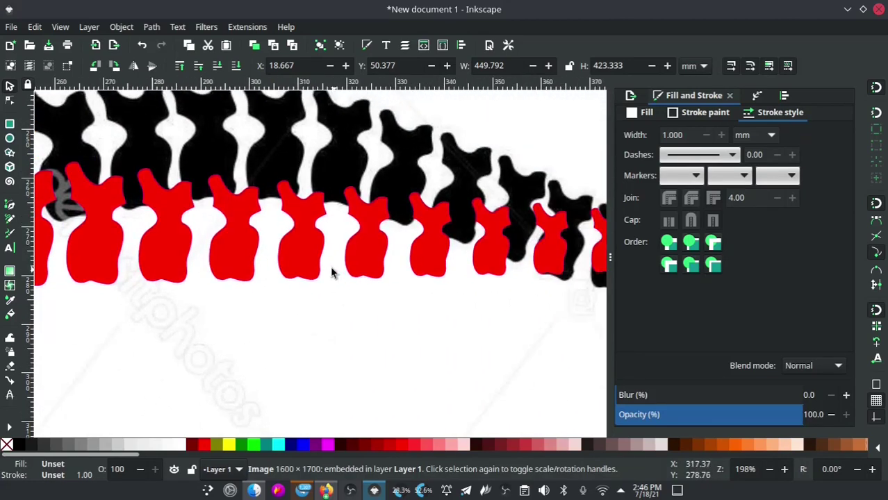
{"action": "scroll", "coordinate": [378, 254], "scroll_direction": "down", "scroll_amount": 3, "text": "ctrl"}
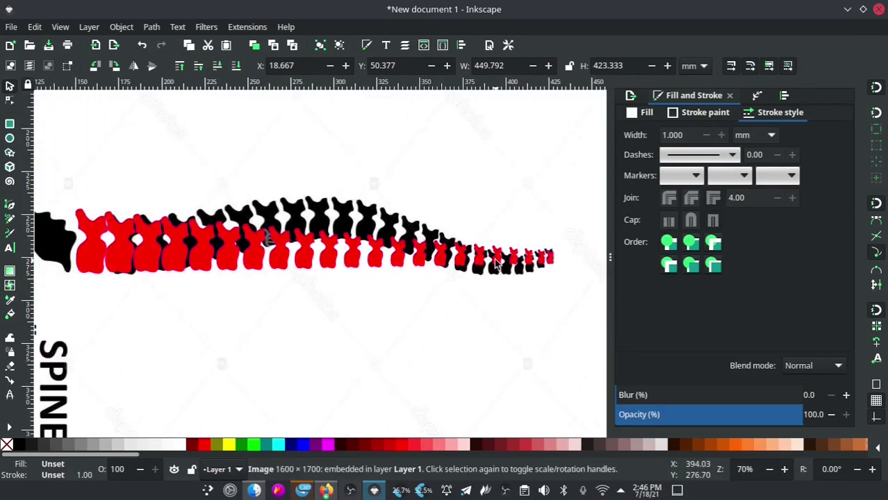
{"action": "scroll", "coordinate": [419, 246], "scroll_direction": "down", "scroll_amount": 1, "text": "ctrl"}
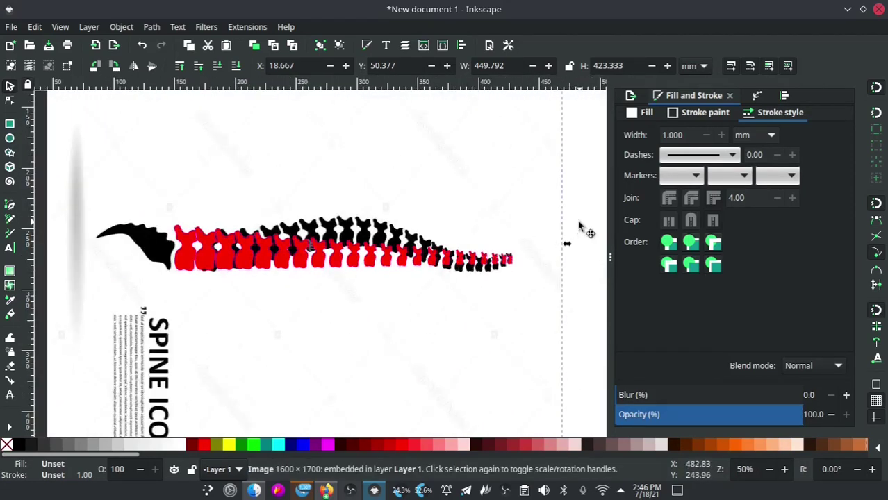
{"action": "left_click", "coordinate": [579, 227]}
{"action": "scroll", "coordinate": [578, 227], "scroll_direction": "down", "scroll_amount": 2, "text": "ctrl"}
{"action": "left_click", "coordinate": [502, 207]}
{"action": "mouse_move", "coordinate": [514, 195]}
{"action": "left_mouse_down"}
{"action": "mouse_move", "coordinate": [316, 262]}
{"action": "mouse_move", "coordinate": [212, 278]}
{"action": "left_mouse_up"}
{"action": "left_click", "coordinate": [337, 268]}
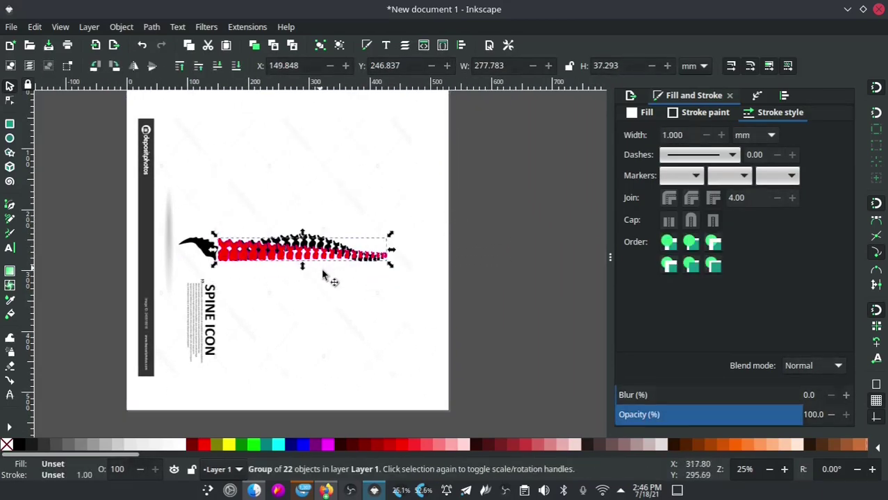
{"action": "left_click_drag", "start_coordinate": [314, 261], "coordinate": [356, 171]}
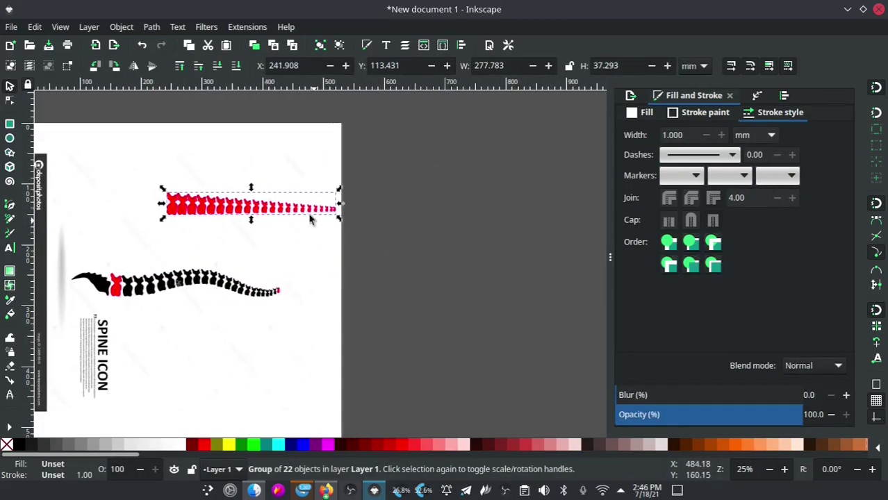
{"action": "left_click_drag", "start_coordinate": [252, 212], "coordinate": [233, 177]}
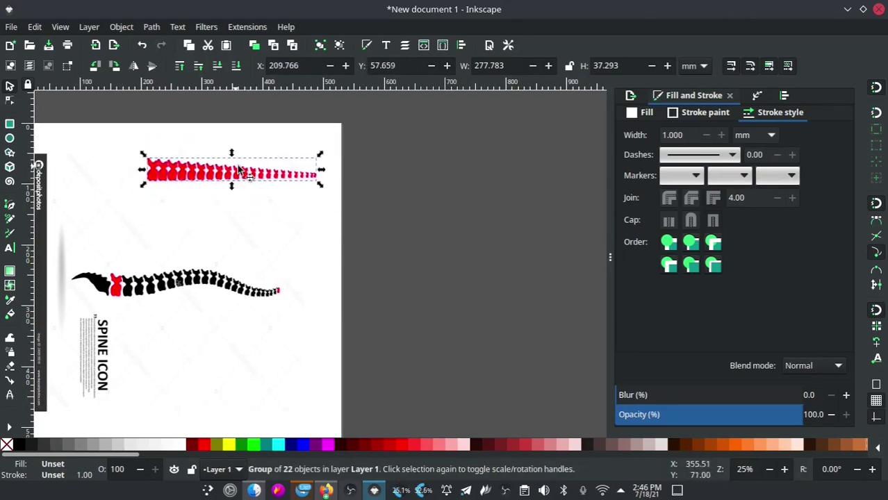
- Turn snapping off using the snap bar toggle
{"action": "scroll", "coordinate": [484, 219], "scroll_direction": "left", "scroll_amount": 3}
{"action": "scroll", "coordinate": [484, 218], "scroll_direction": "up", "scroll_amount": 1}
{"action": "left_click", "coordinate": [877, 89]}
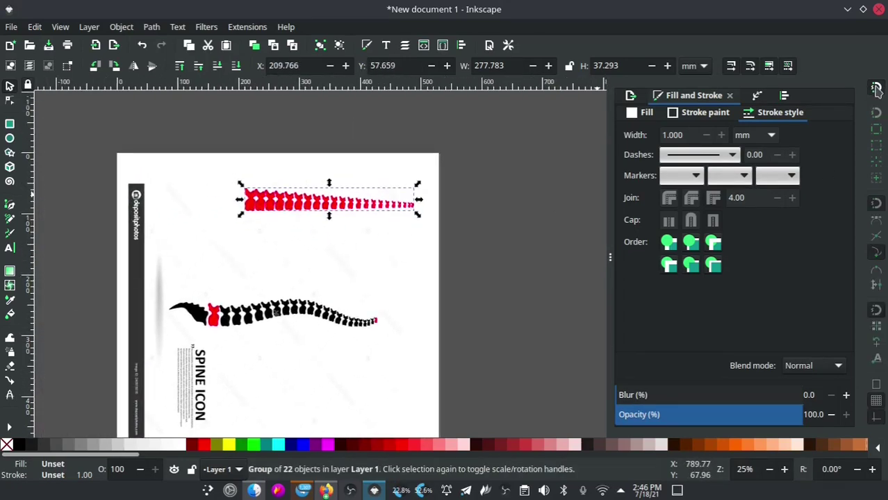
{"action": "scroll", "coordinate": [318, 187], "scroll_direction": "up", "scroll_amount": 2, "text": "ctrl"}
{"action": "scroll", "coordinate": [369, 236], "scroll_direction": "up", "scroll_amount": 1, "text": "ctrl"}
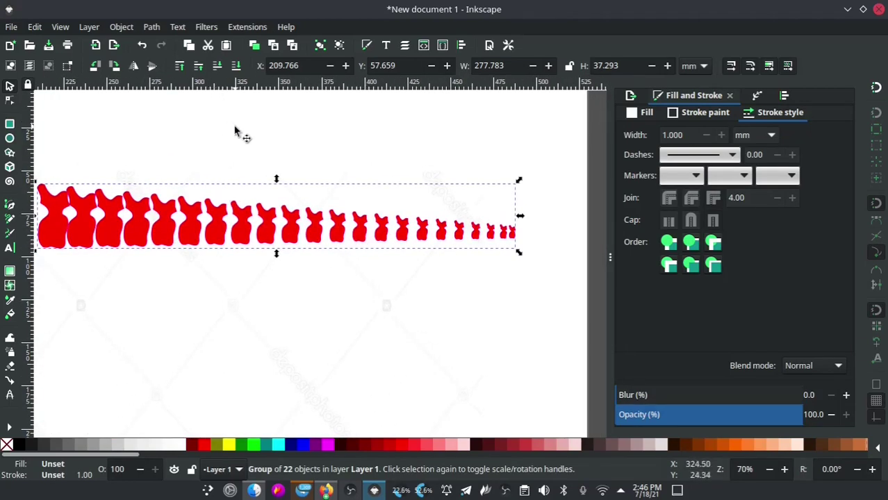
- Ungroup the red vertebrae into 22 separate paths and open the Align and Distribute options
{"action": "left_click", "coordinate": [339, 45]}
{"action": "scroll", "coordinate": [362, 221], "scroll_direction": "left", "scroll_amount": 2}
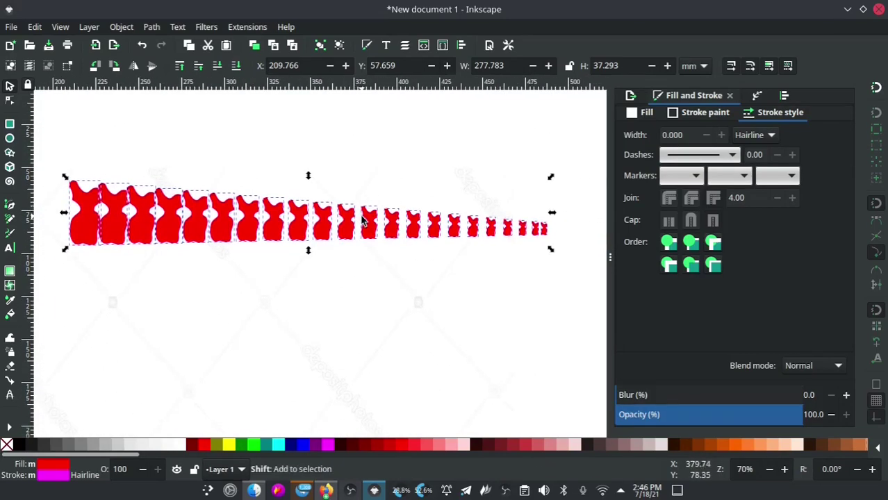
{"action": "left_click", "coordinate": [785, 95]}
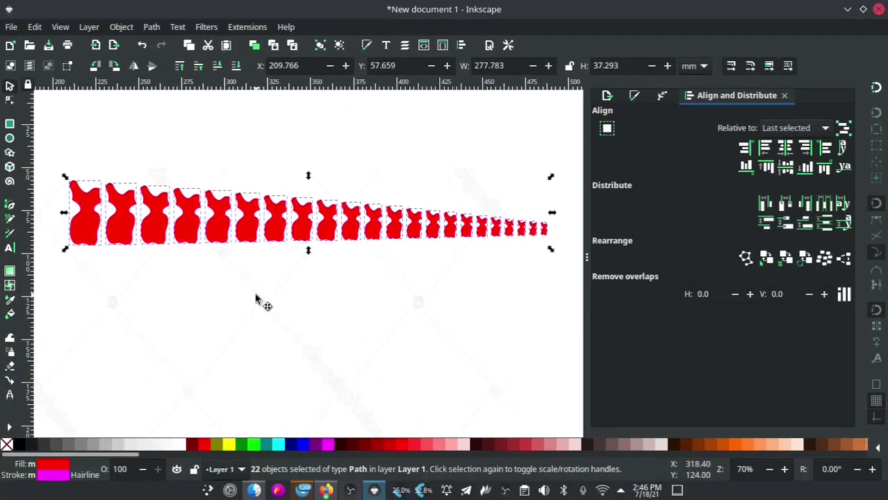
{"action": "left_click", "coordinate": [132, 247]}
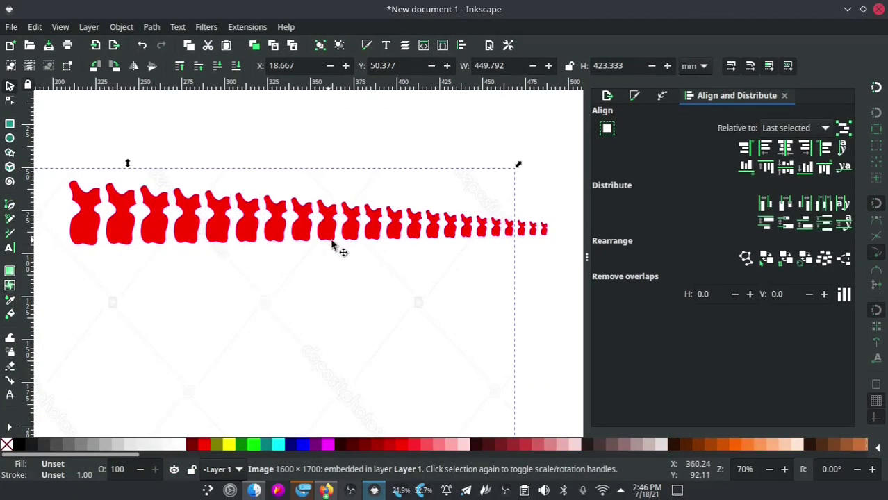
{"action": "scroll", "coordinate": [461, 254], "scroll_direction": "down", "scroll_amount": 1, "text": "ctrl"}
{"action": "scroll", "coordinate": [461, 255], "scroll_direction": "right", "scroll_amount": 3}
- Rubber-band select all 22 red vertebrae and bring up Path Effects
{"action": "left_click", "coordinate": [521, 171]}
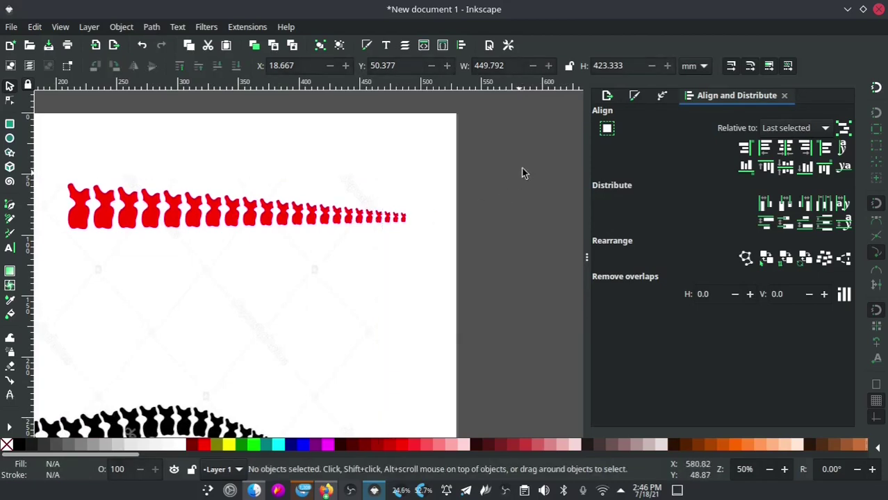
{"action": "left_click_drag", "start_coordinate": [526, 162], "coordinate": [44, 275]}
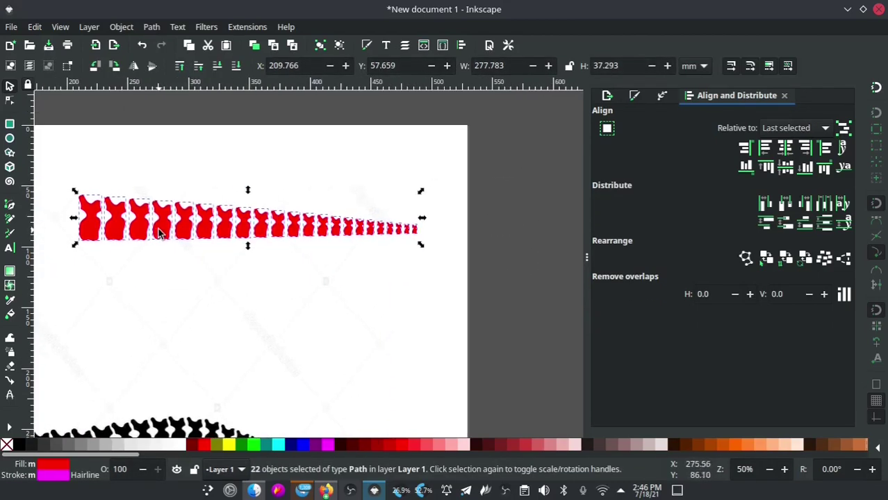
{"action": "scroll", "coordinate": [157, 236], "scroll_direction": "up", "scroll_amount": 1, "text": "ctrl"}
{"action": "scroll", "coordinate": [158, 236], "scroll_direction": "left", "scroll_amount": 1}
{"action": "scroll", "coordinate": [248, 243], "scroll_direction": "left", "scroll_amount": 1}
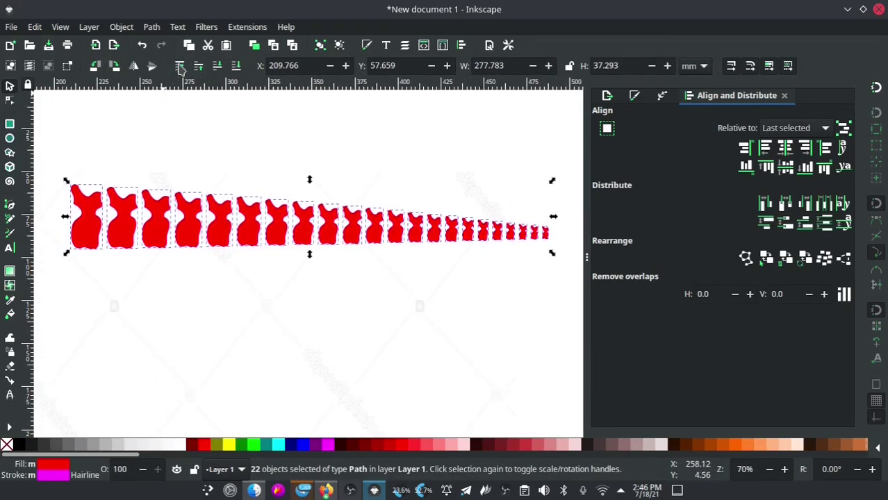
{"action": "left_click", "coordinate": [151, 27]}
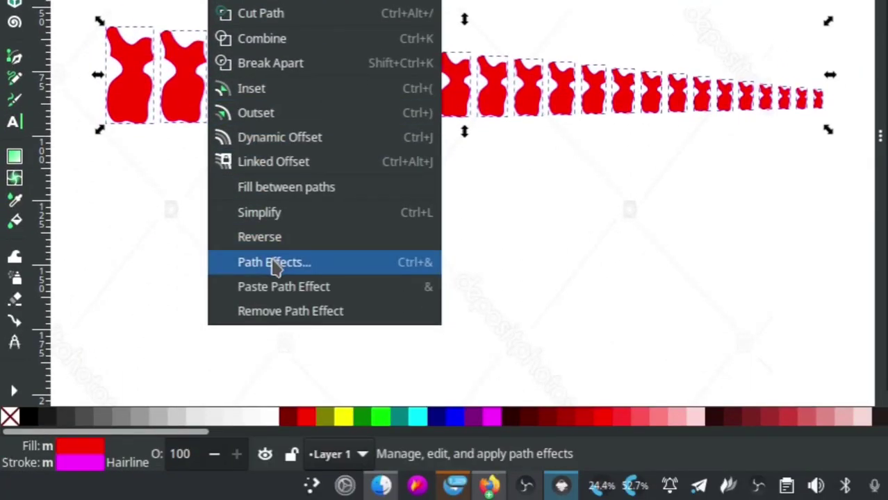
{"action": "left_click", "coordinate": [277, 268]}
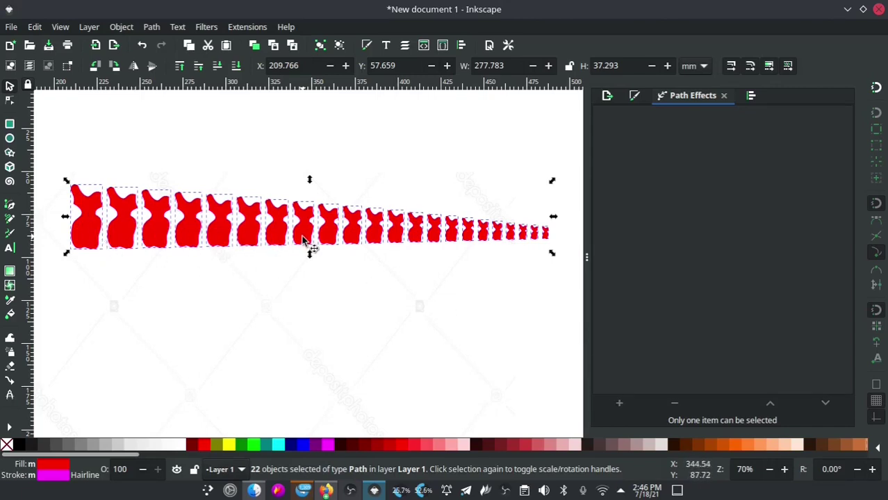
- Regroup the 22 vertebrae and apply a Bend path effect with its bend path shown on canvas
{"action": "left_click", "coordinate": [321, 46]}
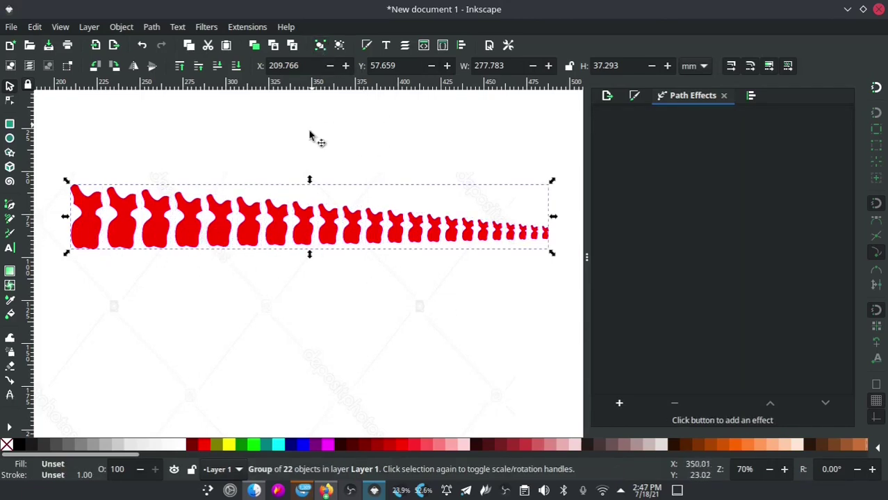
{"action": "left_click", "coordinate": [621, 405]}
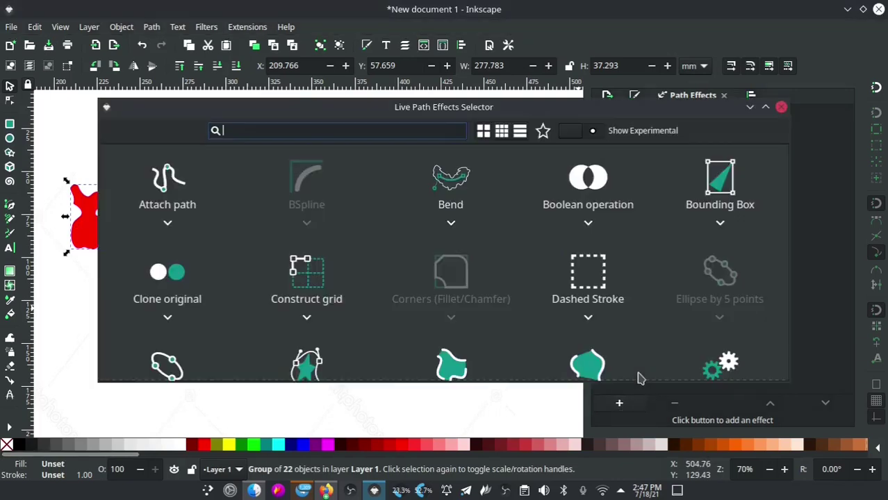
{"action": "left_click_drag", "start_coordinate": [328, 110], "coordinate": [539, 118]}
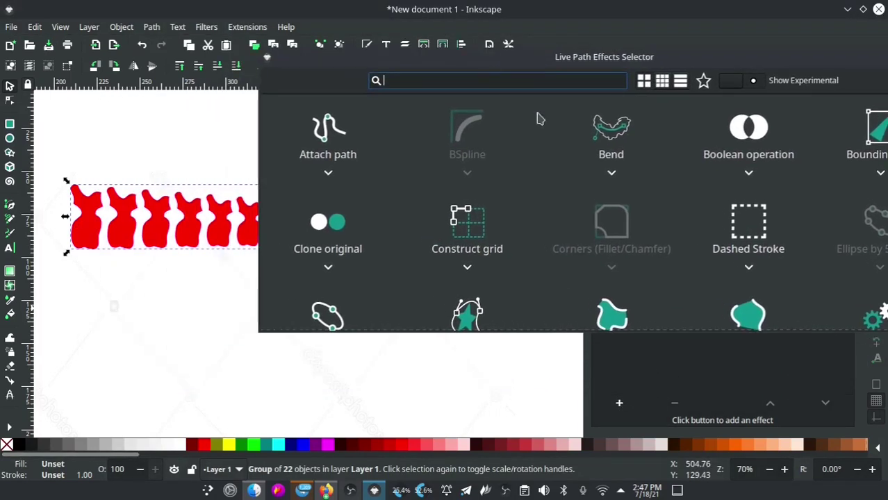
{"action": "left_click", "coordinate": [612, 175]}
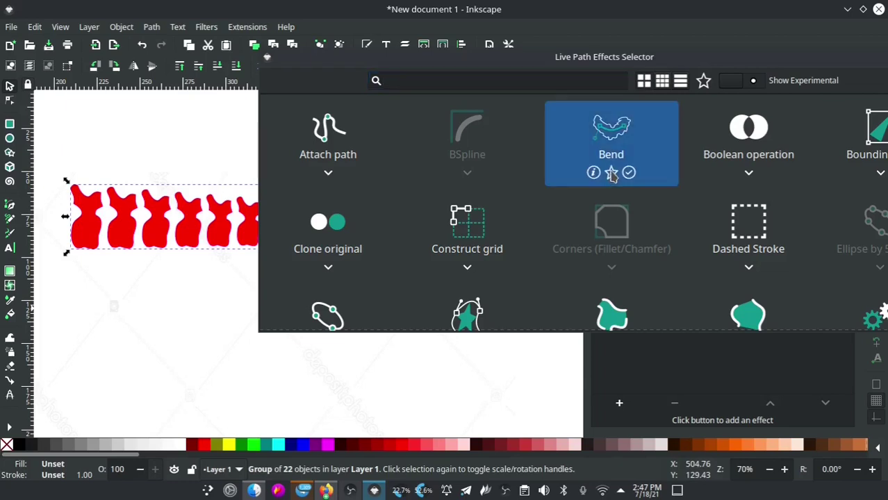
{"action": "left_click", "coordinate": [628, 174]}
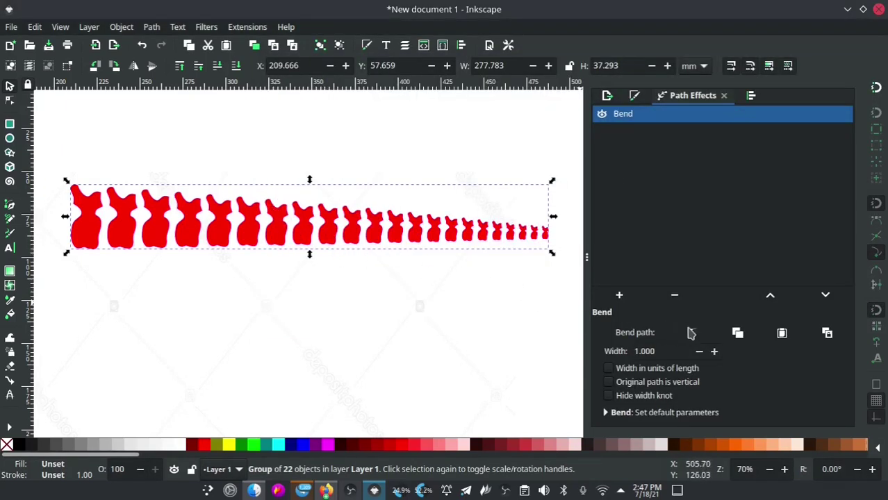
{"action": "left_click", "coordinate": [693, 333]}
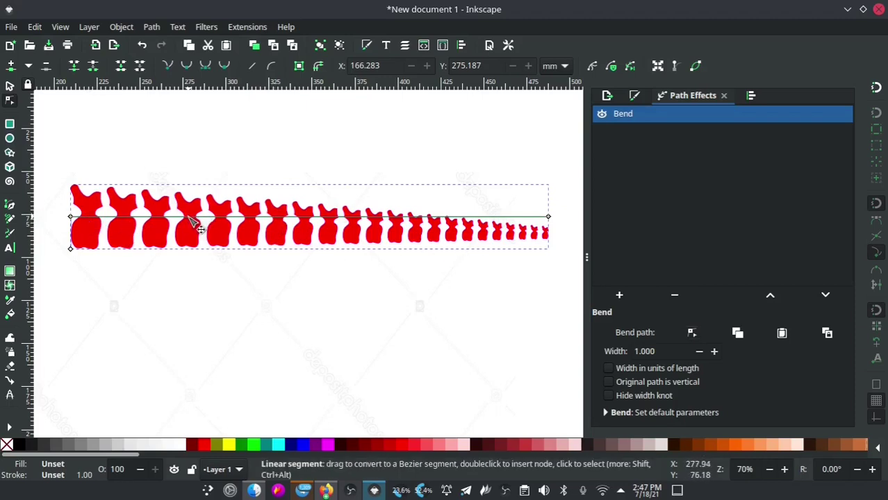
- Drag the bend path's nodes to arc the vertebrae chain upward and raise its right end
{"action": "left_click_drag", "start_coordinate": [191, 219], "coordinate": [206, 190]}
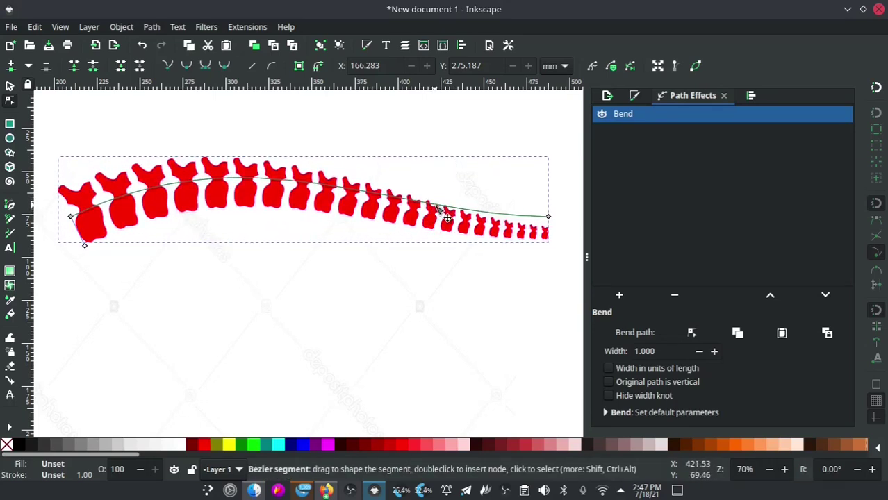
{"action": "left_click_drag", "start_coordinate": [425, 219], "coordinate": [353, 195]}
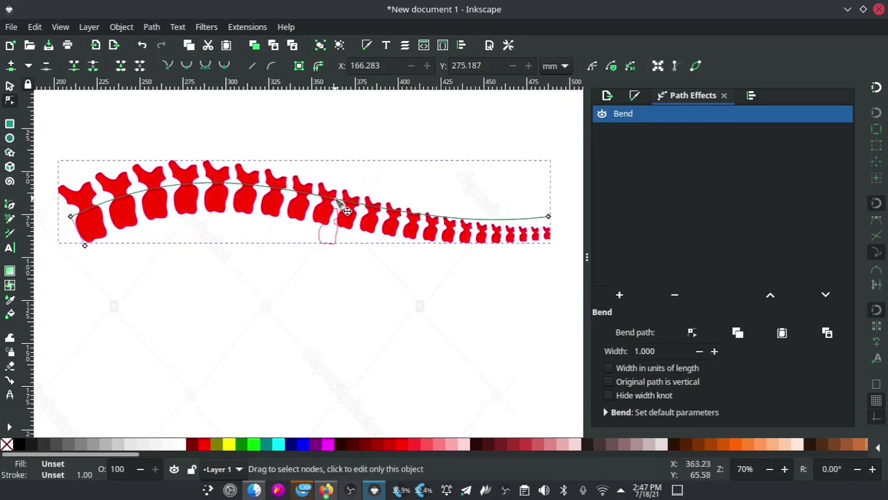
{"action": "scroll", "coordinate": [417, 257], "scroll_direction": "up", "scroll_amount": 1}
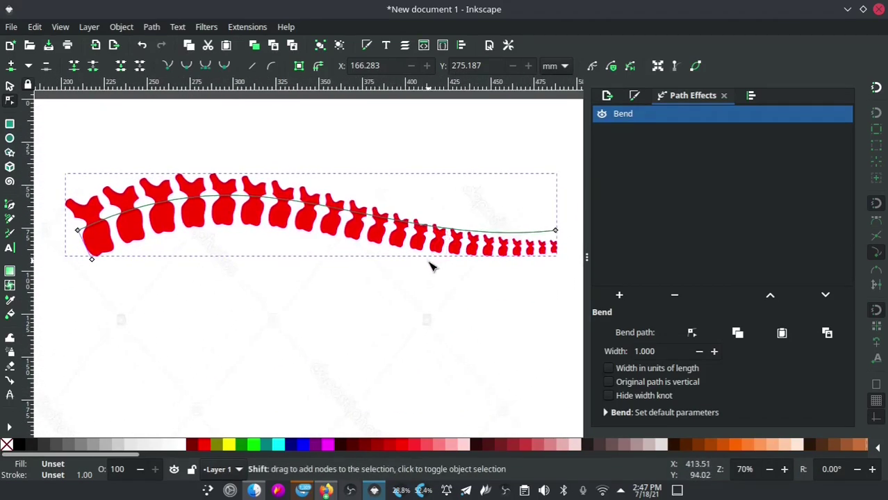
{"action": "scroll", "coordinate": [431, 266], "scroll_direction": "down", "scroll_amount": 2}
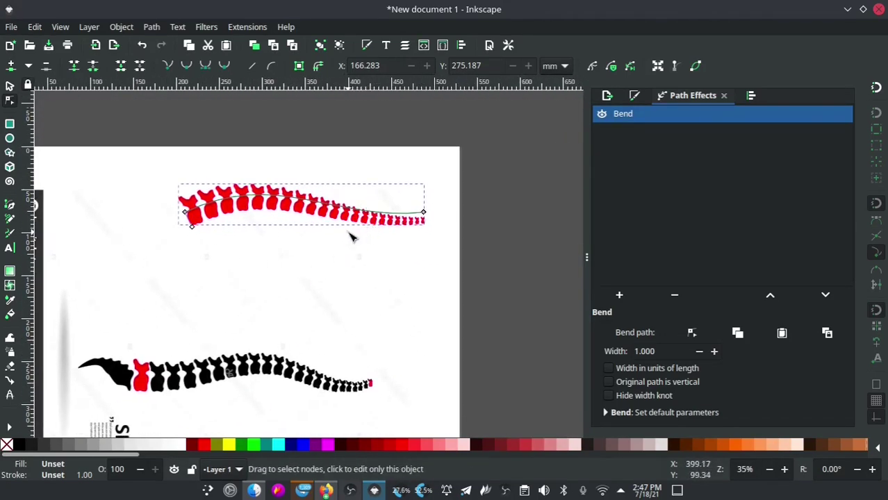
{"action": "scroll", "coordinate": [350, 238], "scroll_direction": "up", "scroll_amount": 1}
{"action": "scroll", "coordinate": [394, 214], "scroll_direction": "up", "scroll_amount": 1}
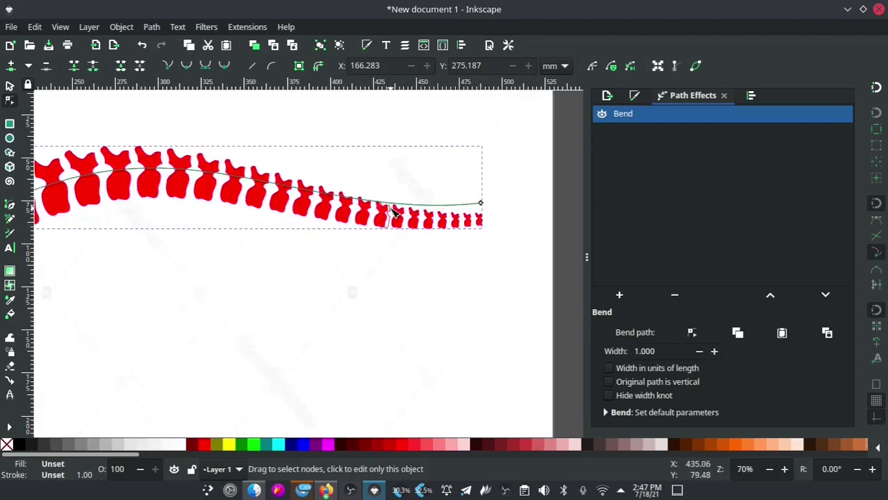
{"action": "left_click", "coordinate": [336, 197]}
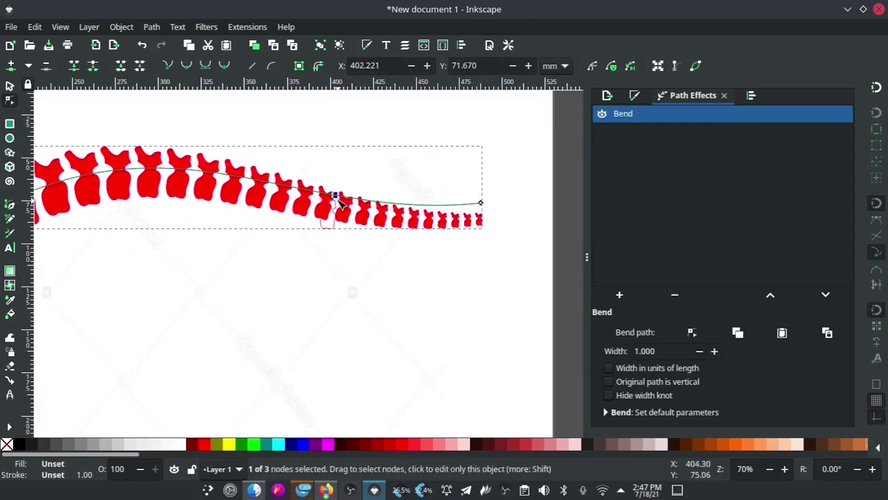
{"action": "left_click_drag", "start_coordinate": [336, 197], "coordinate": [331, 213]}
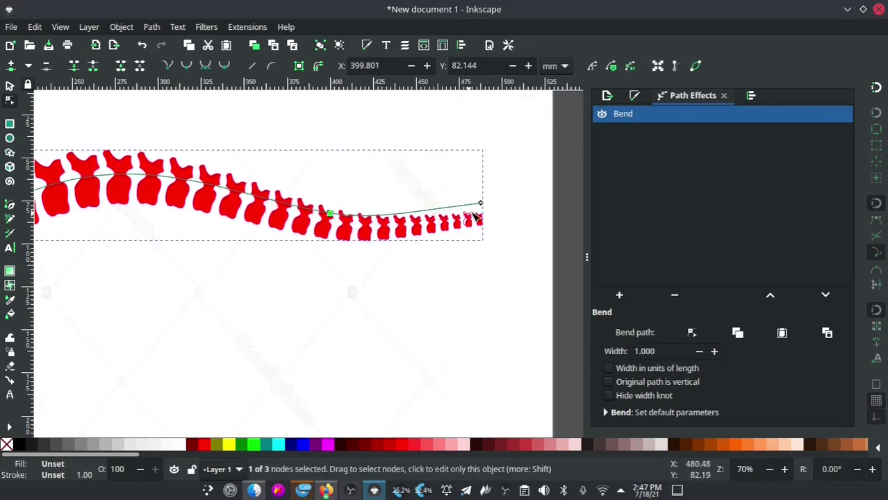
{"action": "left_click_drag", "start_coordinate": [481, 204], "coordinate": [481, 196]}
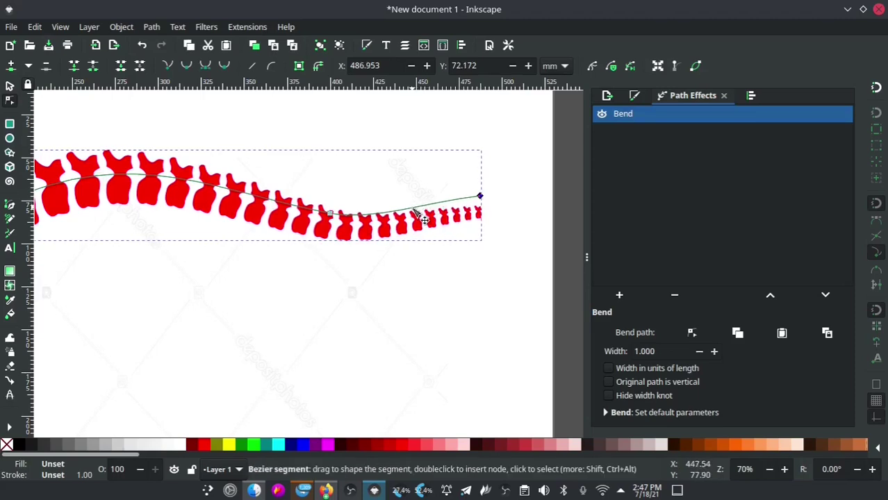
{"action": "left_click_drag", "start_coordinate": [429, 215], "coordinate": [417, 225]}
- Lift the bend curve near the tail and stretch its left end down and outward
{"action": "scroll", "coordinate": [477, 223], "scroll_direction": "left", "scroll_amount": 3}
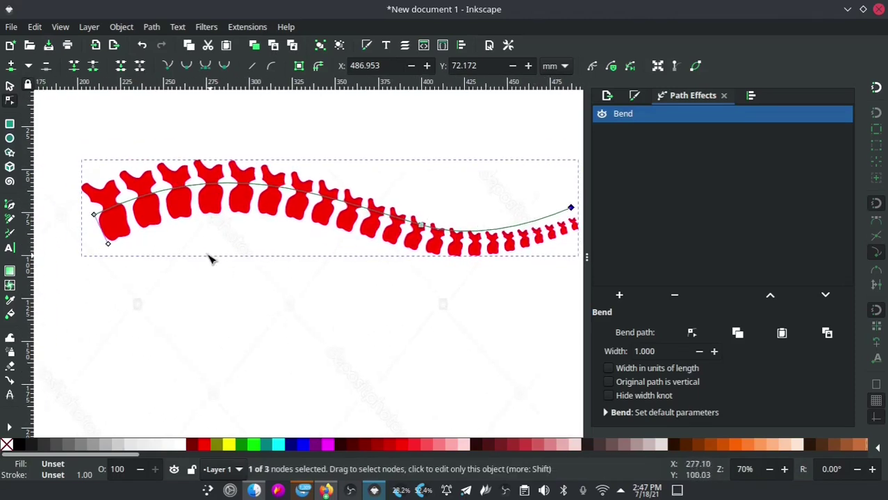
{"action": "scroll", "coordinate": [408, 184], "scroll_direction": "down", "scroll_amount": 2}
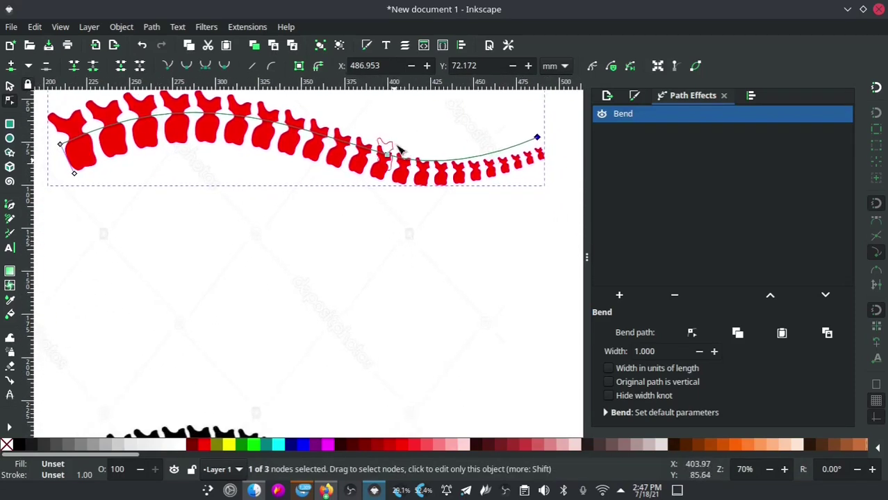
{"action": "scroll", "coordinate": [364, 139], "scroll_direction": "down", "scroll_amount": 3}
{"action": "scroll", "coordinate": [340, 293], "scroll_direction": "up", "scroll_amount": 1}
{"action": "scroll", "coordinate": [347, 299], "scroll_direction": "up", "scroll_amount": 3}
{"action": "scroll", "coordinate": [352, 300], "scroll_direction": "up", "scroll_amount": 1, "text": "ctrl"}
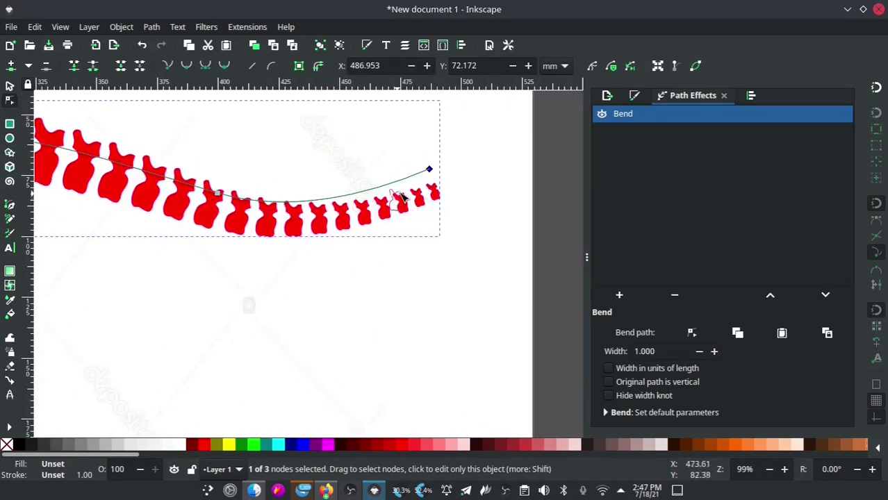
{"action": "left_click_drag", "start_coordinate": [408, 182], "coordinate": [400, 193]}
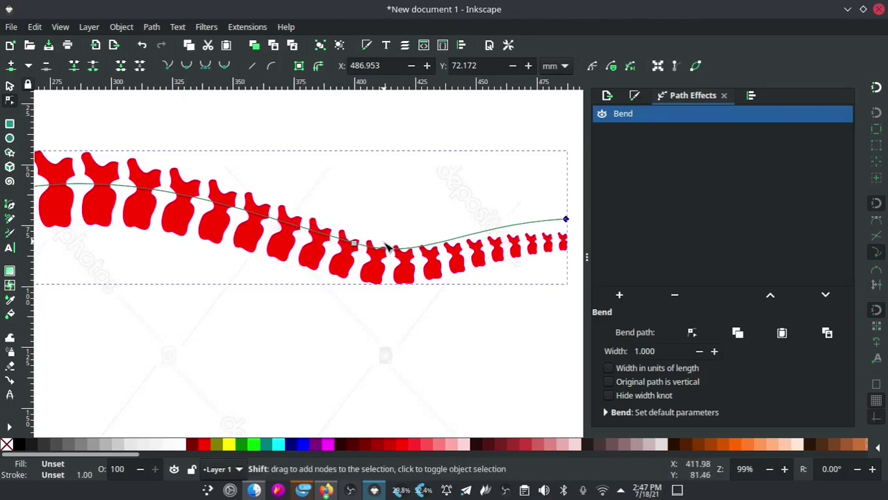
{"action": "scroll", "coordinate": [391, 250], "scroll_direction": "down", "scroll_amount": 2, "text": "ctrl"}
{"action": "left_click_drag", "start_coordinate": [393, 249], "coordinate": [335, 237]}
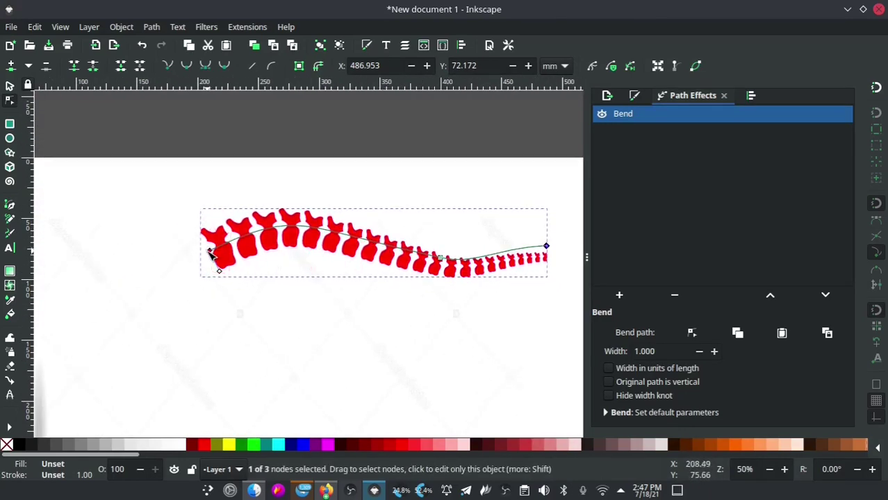
{"action": "mouse_move", "coordinate": [210, 251]}
{"action": "left_mouse_down"}
{"action": "mouse_move", "coordinate": [112, 282]}
{"action": "mouse_move", "coordinate": [210, 268]}
{"action": "left_mouse_up"}
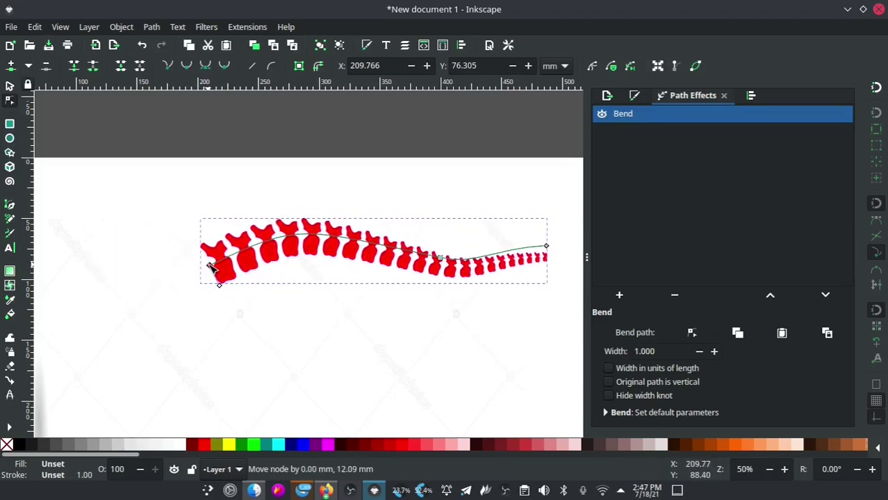
{"action": "left_click_drag", "start_coordinate": [210, 267], "coordinate": [208, 265]}
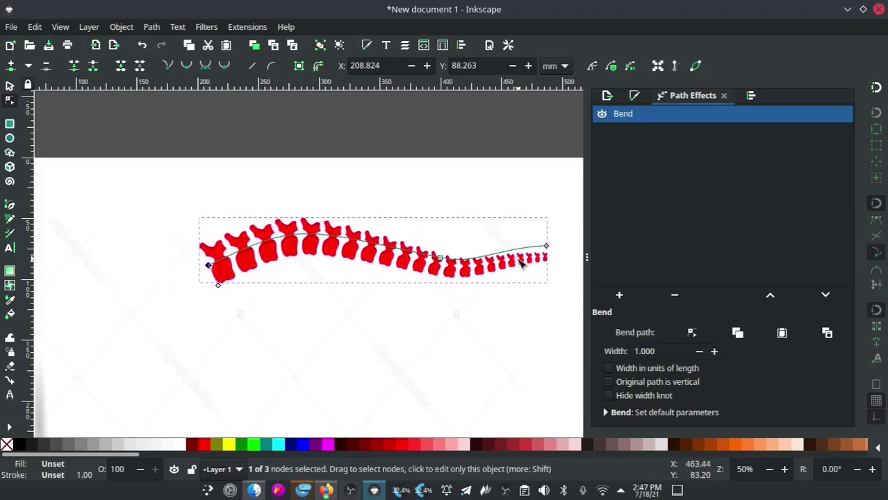
- Nudge the bend curve's right end slightly lower to settle the gentle S-shaped wave
{"action": "scroll", "coordinate": [548, 263], "scroll_direction": "up", "scroll_amount": 1}
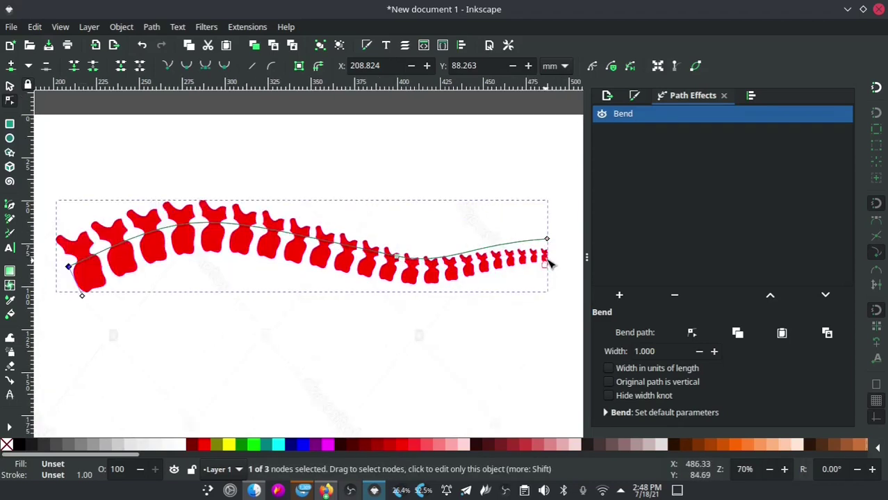
{"action": "scroll", "coordinate": [549, 262], "scroll_direction": "up", "scroll_amount": 2}
{"action": "left_click_drag", "start_coordinate": [548, 221], "coordinate": [548, 223]}
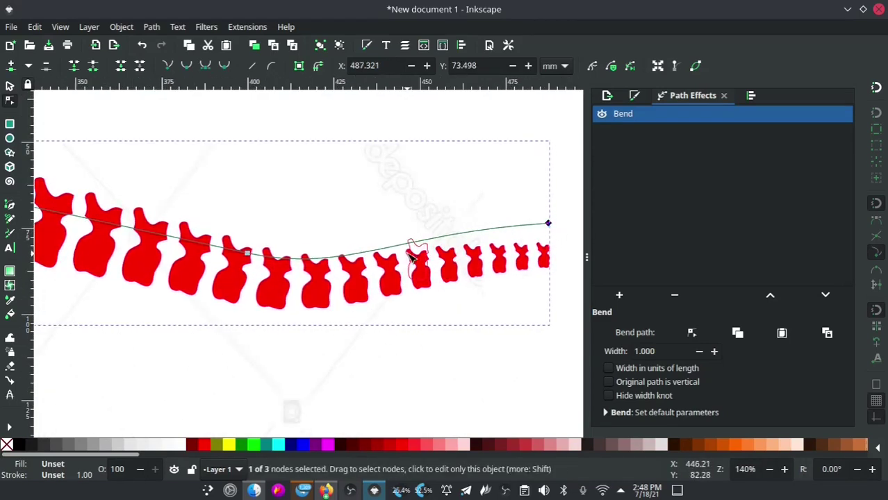
{"action": "scroll", "coordinate": [397, 222], "scroll_direction": "left", "scroll_amount": 5}
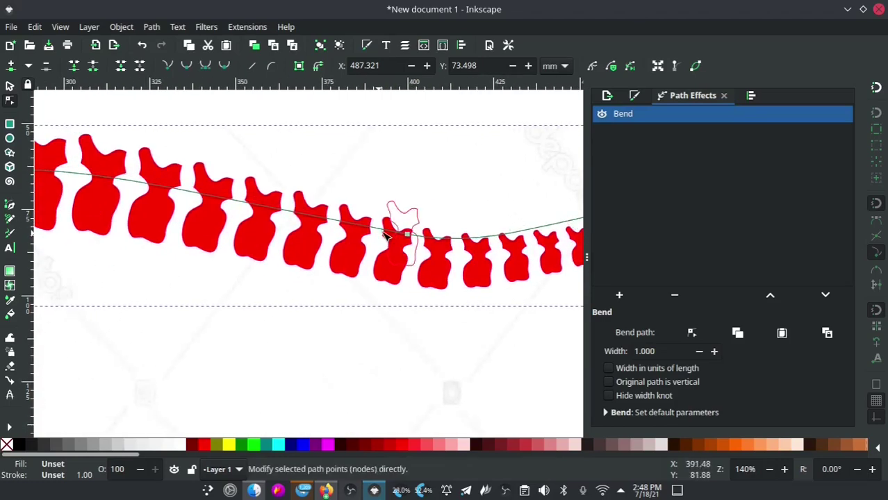
{"action": "scroll", "coordinate": [139, 234], "scroll_direction": "left", "scroll_amount": 5}
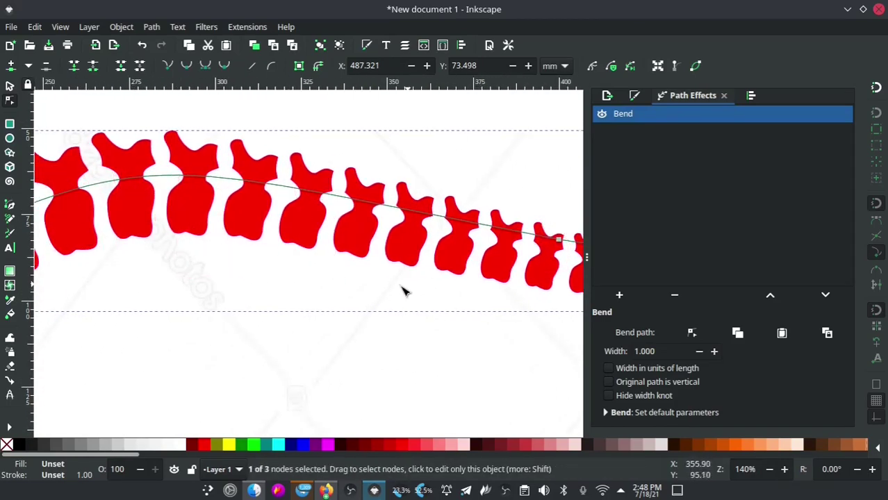
{"action": "scroll", "coordinate": [405, 291], "scroll_direction": "down", "scroll_amount": 1}
{"action": "scroll", "coordinate": [398, 283], "scroll_direction": "down", "scroll_amount": 2}
{"action": "scroll", "coordinate": [368, 255], "scroll_direction": "down", "scroll_amount": 2}
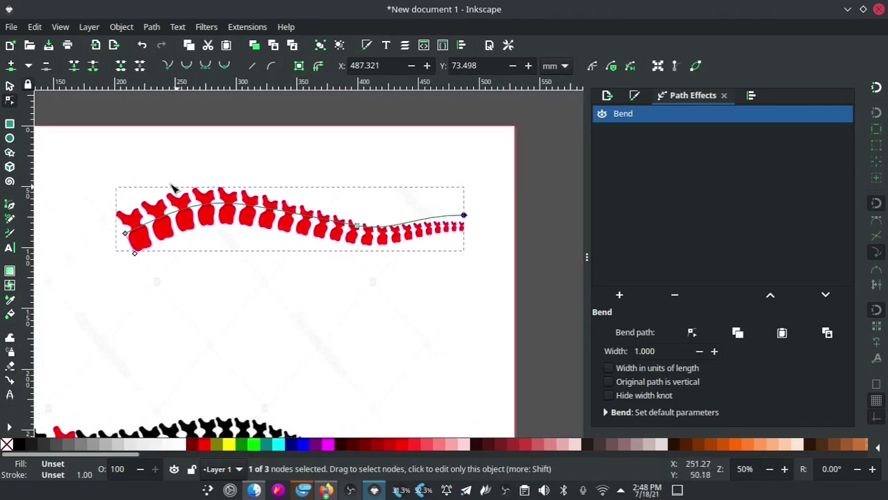
- Select the bent vertebrae group with the Selector tool
{"action": "left_click", "coordinate": [9, 86]}
{"action": "left_click", "coordinate": [356, 251]}
{"action": "left_click", "coordinate": [395, 239]}
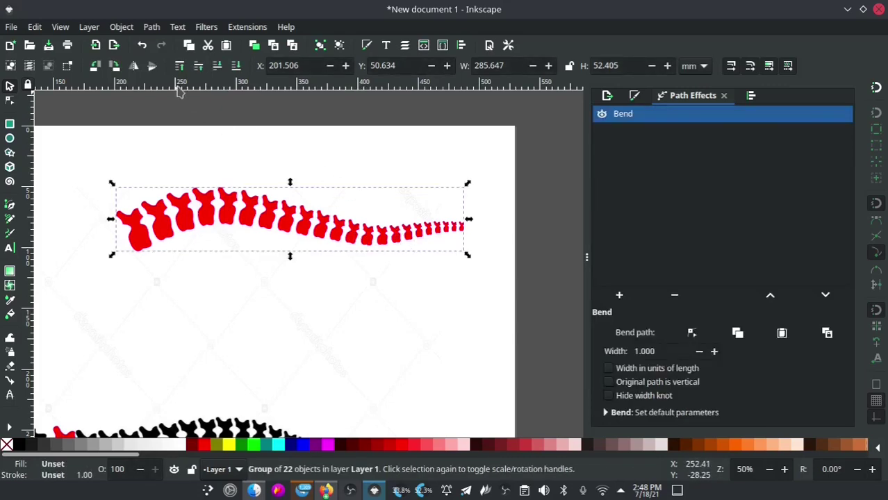
{"action": "scroll", "coordinate": [167, 236], "scroll_direction": "down", "scroll_amount": 3}
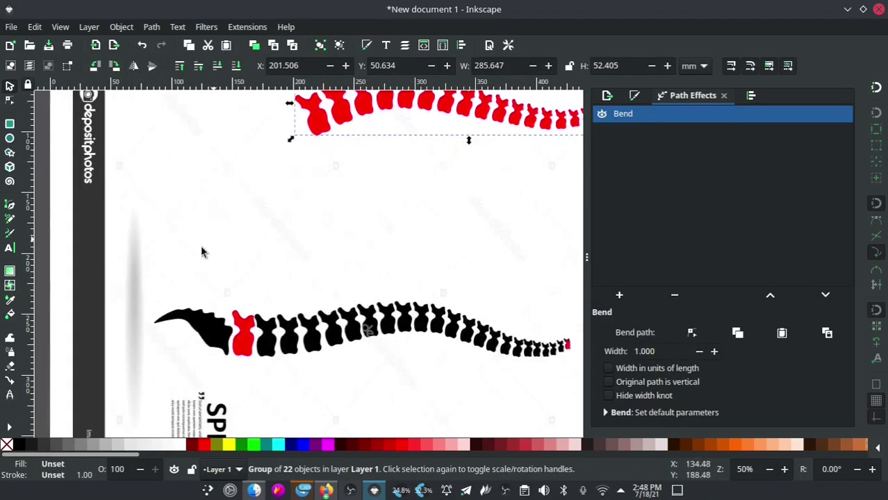
{"action": "scroll", "coordinate": [200, 251], "scroll_direction": "up", "scroll_amount": 1}
{"action": "scroll", "coordinate": [262, 287], "scroll_direction": "up", "scroll_amount": 2}
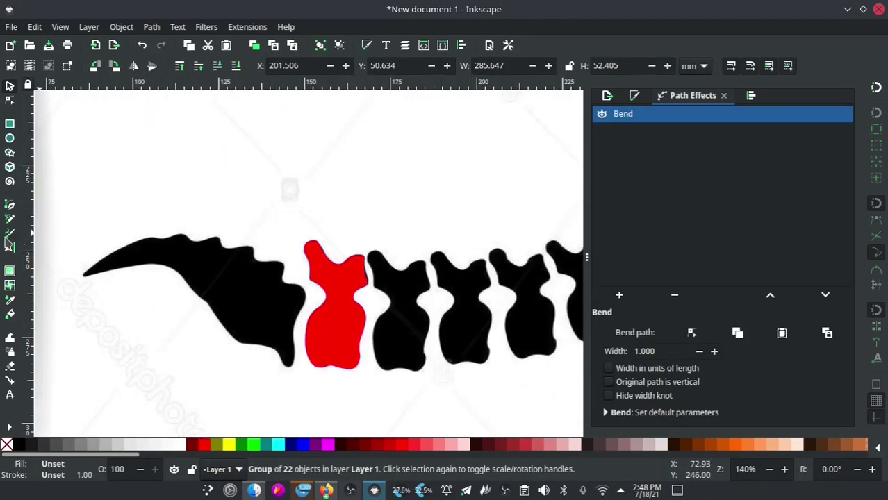
- Trace the sacrum outline with the Pen tool as a new red path
{"action": "left_click", "coordinate": [10, 207]}
{"action": "scroll", "coordinate": [132, 268], "scroll_direction": "up", "scroll_amount": 1}
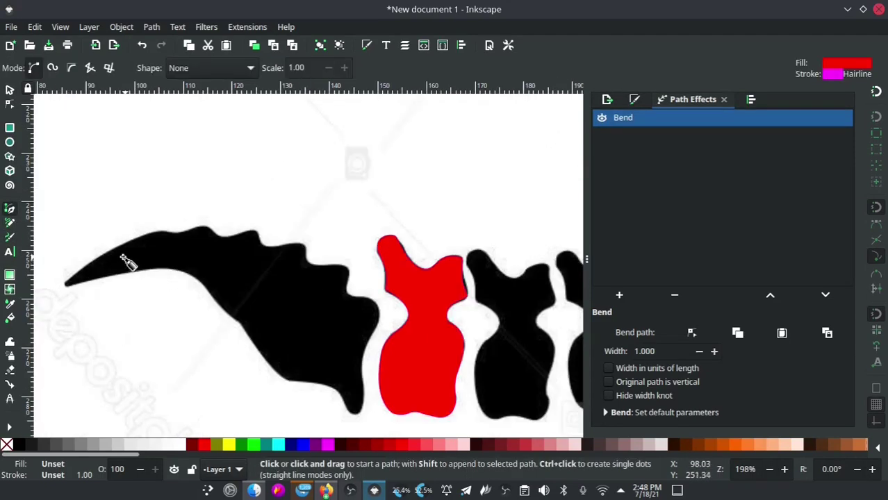
{"action": "left_click", "coordinate": [63, 285]}
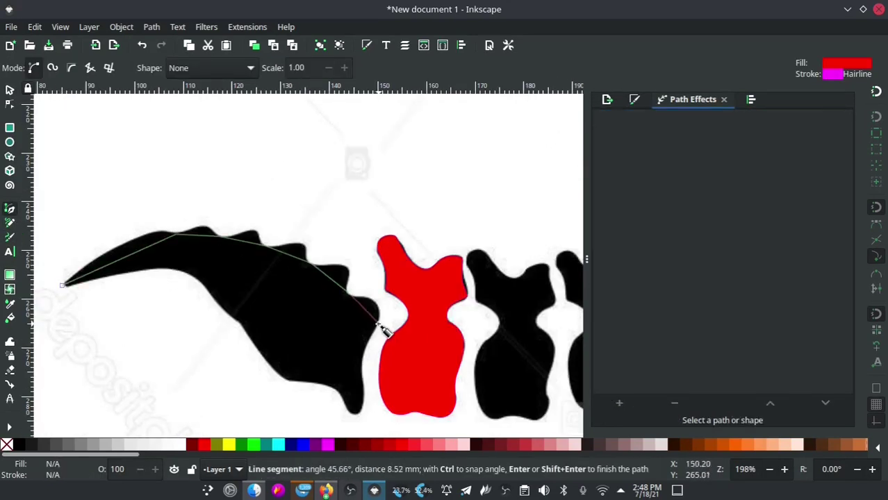
{"action": "left_click", "coordinate": [358, 414]}
{"action": "double_click", "coordinate": [207, 289]}
- Curve the tail's lower edge and reposition its bottom corner, undoing an unwanted bulge
{"action": "key", "text": "n"}
{"action": "scroll", "coordinate": [184, 255], "scroll_direction": "up", "scroll_amount": 2}
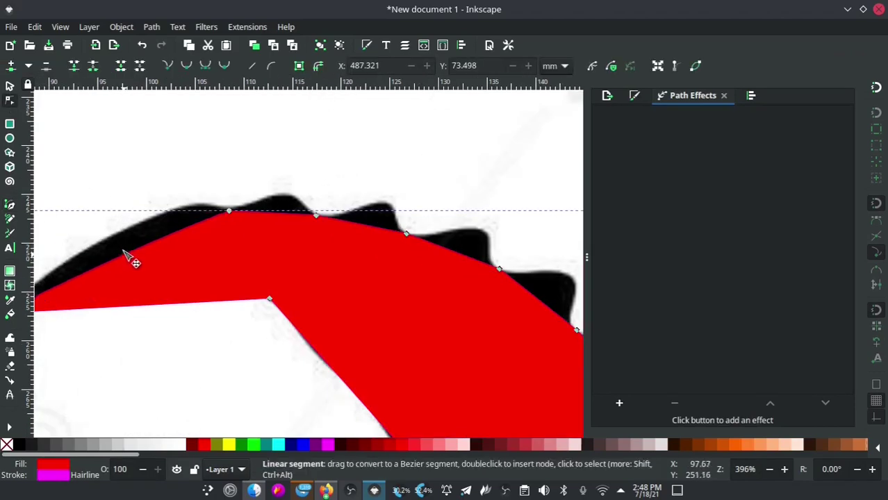
{"action": "scroll", "coordinate": [430, 243], "scroll_direction": "down", "scroll_amount": 5}
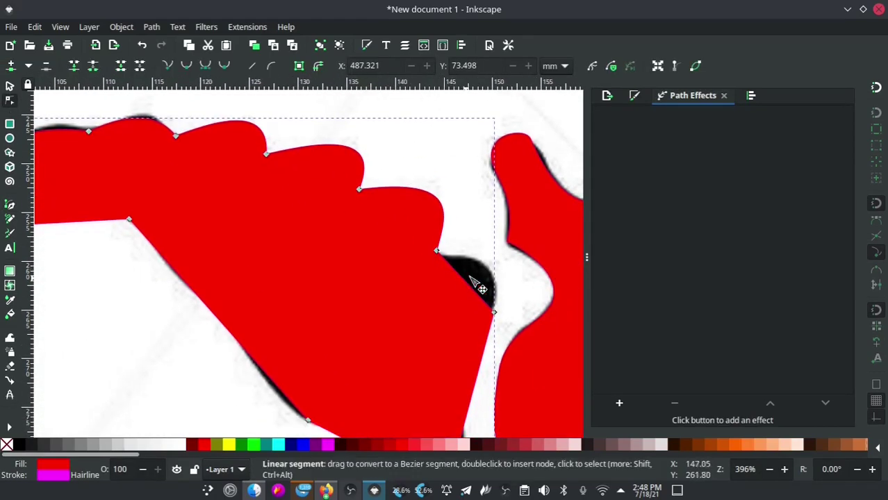
{"action": "scroll", "coordinate": [417, 243], "scroll_direction": "right", "scroll_amount": 5}
{"action": "left_click_drag", "start_coordinate": [398, 356], "coordinate": [406, 363]}
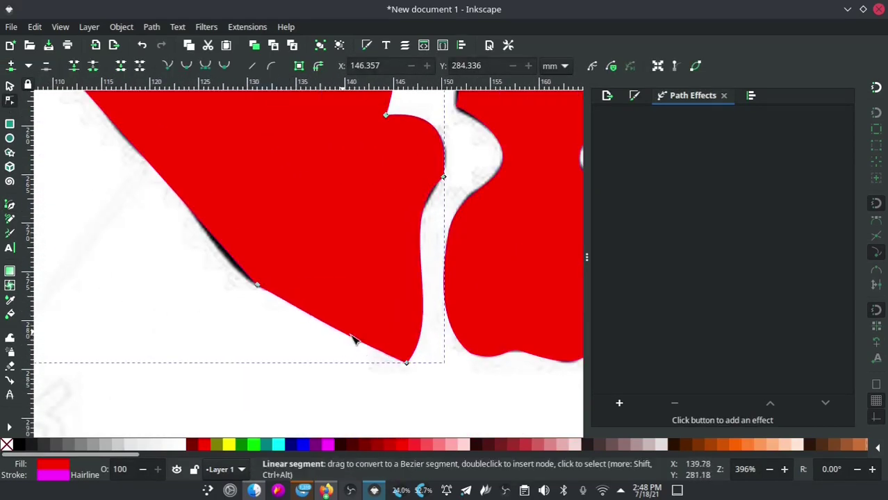
{"action": "left_click_drag", "start_coordinate": [356, 341], "coordinate": [311, 337]}
{"action": "key", "text": "ctrl+z"}
- Pull a corner node left to match the tail and make it smooth
{"action": "scroll", "coordinate": [327, 250], "scroll_direction": "down", "scroll_amount": 2}
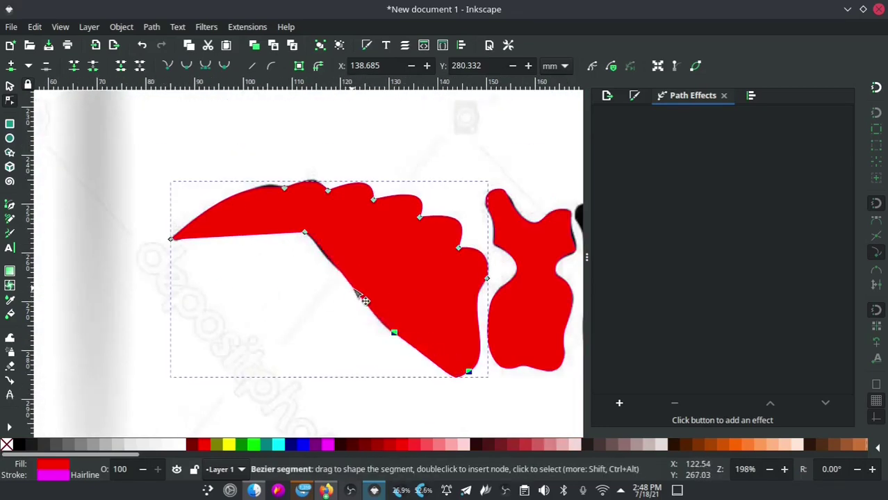
{"action": "scroll", "coordinate": [361, 302], "scroll_direction": "up", "scroll_amount": 1}
{"action": "left_click_drag", "start_coordinate": [303, 232], "coordinate": [258, 224]}
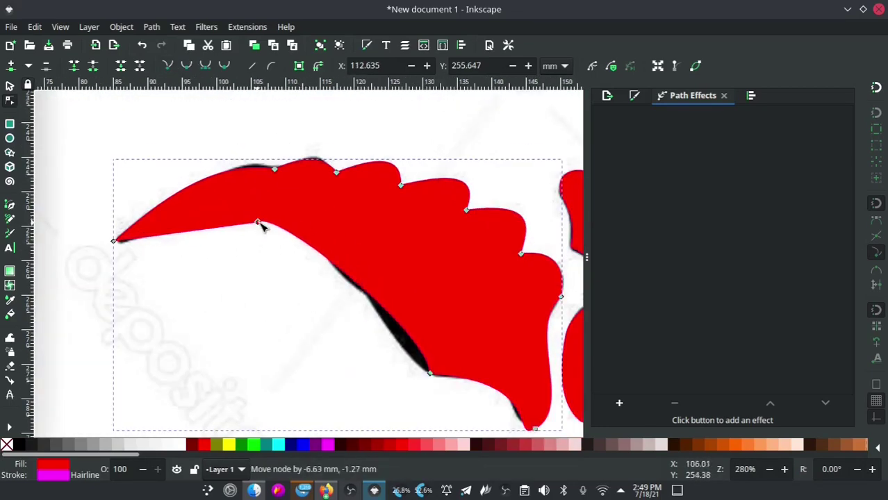
{"action": "key", "text": "shift+a"}
{"action": "key", "text": "s"}
{"action": "scroll", "coordinate": [288, 221], "scroll_direction": "down", "scroll_amount": 3}
- Move the traced tail onto the end of the red spine
{"action": "scroll", "coordinate": [208, 278], "scroll_direction": "down", "scroll_amount": 3}
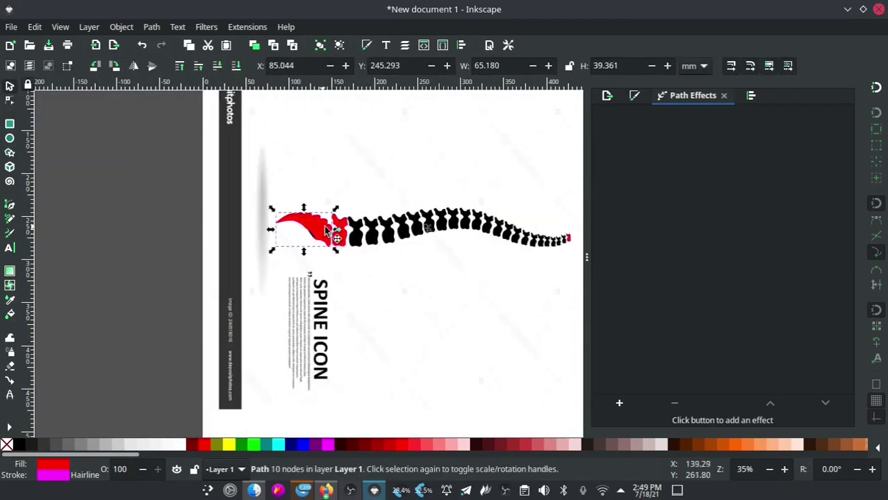
{"action": "mouse_move", "coordinate": [212, 281]}
{"action": "left_mouse_down"}
{"action": "mouse_move", "coordinate": [263, 126]}
{"action": "mouse_move", "coordinate": [256, 124]}
{"action": "left_mouse_up"}
{"action": "scroll", "coordinate": [262, 126], "scroll_direction": "up", "scroll_amount": 3}
{"action": "scroll", "coordinate": [272, 291], "scroll_direction": "up", "scroll_amount": 3}
{"action": "left_click", "coordinate": [317, 238]}
{"action": "scroll", "coordinate": [323, 242], "scroll_direction": "down", "scroll_amount": 3}
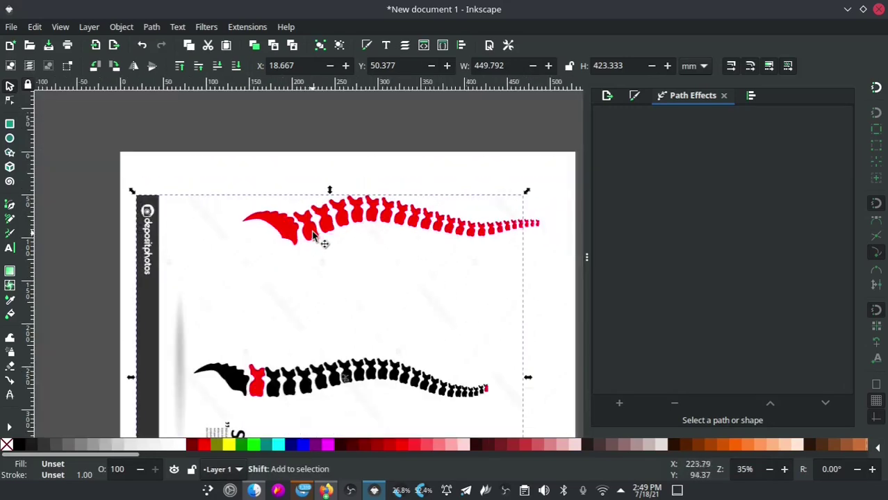
{"action": "scroll", "coordinate": [323, 242], "scroll_direction": "down", "scroll_amount": 1}
- Group the tail with the red vertebrae and convert the group to plain paths
{"action": "left_click", "coordinate": [543, 170]}
{"action": "left_click_drag", "start_coordinate": [538, 147], "coordinate": [222, 292]}
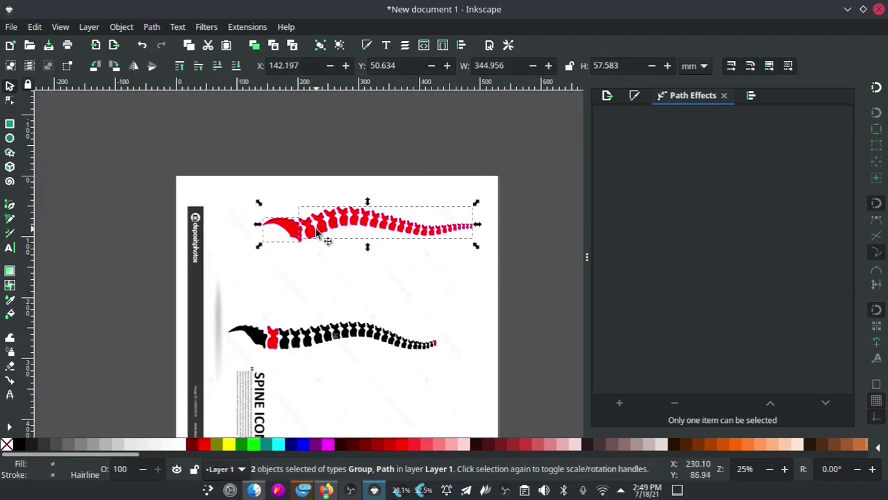
{"action": "scroll", "coordinate": [351, 184], "scroll_direction": "up", "scroll_amount": 1}
{"action": "left_click", "coordinate": [321, 47]}
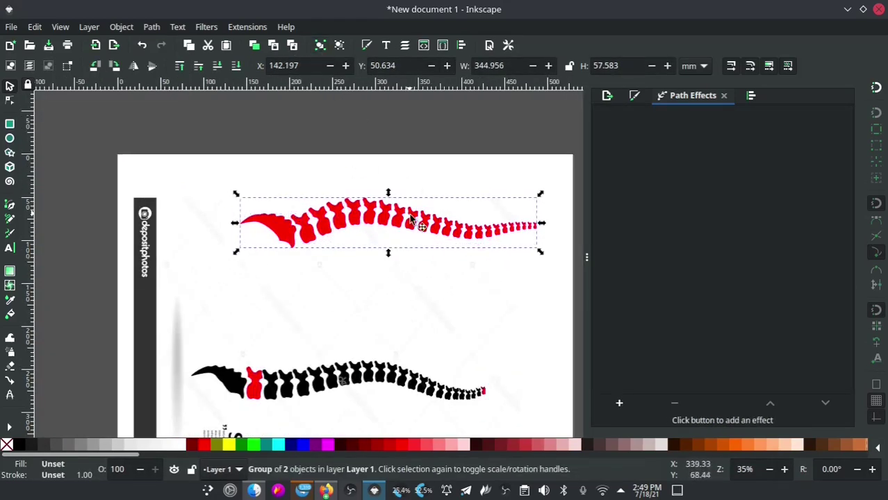
{"action": "left_click", "coordinate": [151, 26]}
{"action": "left_click", "coordinate": [174, 43]}
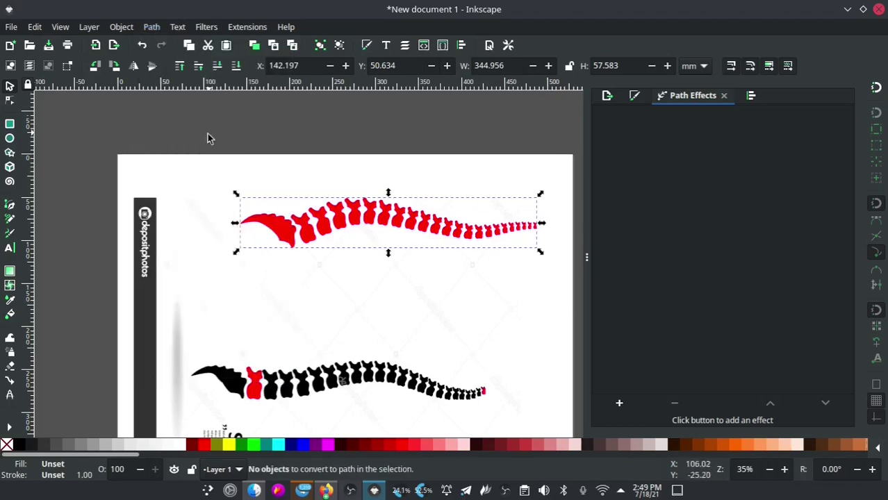
- Rotate the spine 90° upright, fill it white with no stroke, and reposition it
{"action": "left_click", "coordinate": [96, 65]}
{"action": "scroll", "coordinate": [389, 231], "scroll_direction": "right", "scroll_amount": 5}
{"action": "left_click_drag", "start_coordinate": [198, 274], "coordinate": [485, 273]}
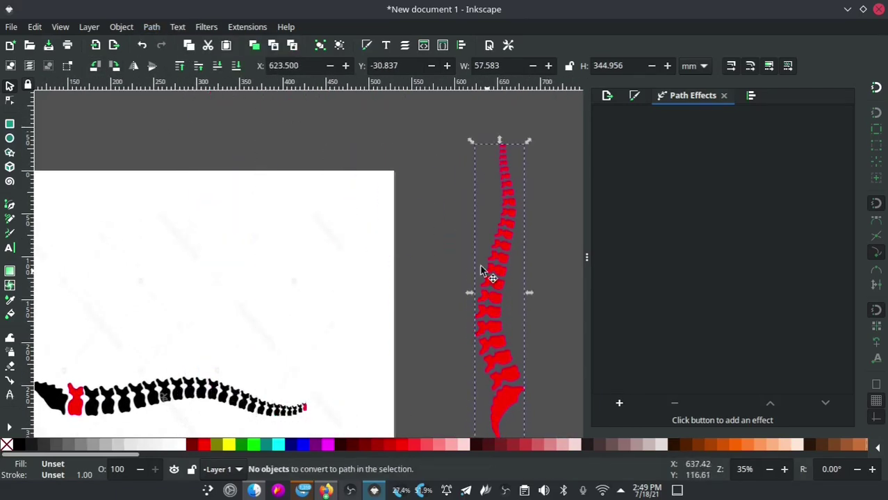
{"action": "scroll", "coordinate": [485, 273], "scroll_direction": "right", "scroll_amount": 5}
{"action": "left_click", "coordinate": [184, 445]}
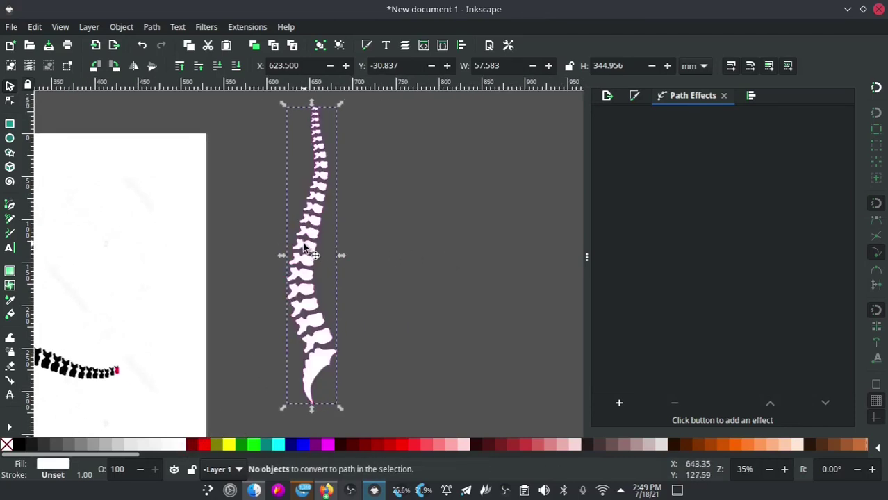
{"action": "left_click_drag", "start_coordinate": [304, 246], "coordinate": [365, 276]}
{"action": "left_click", "coordinate": [6, 445], "text": "shift"}
{"action": "left_click", "coordinate": [436, 260]}
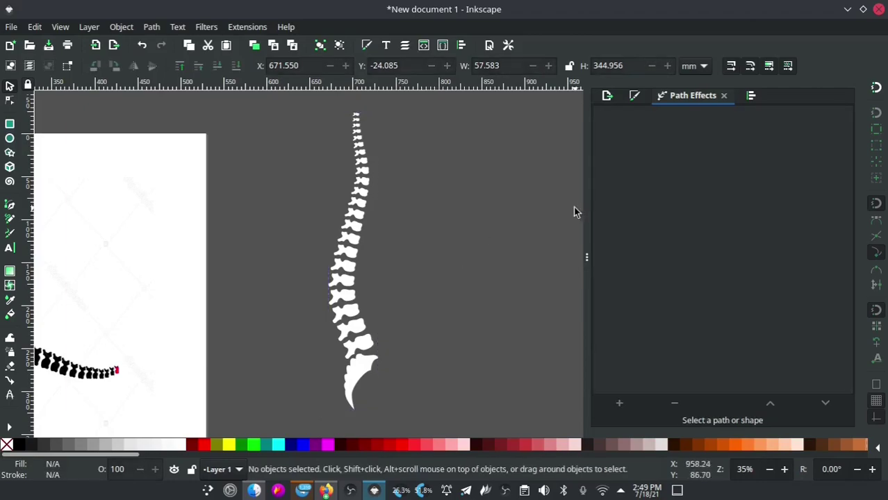